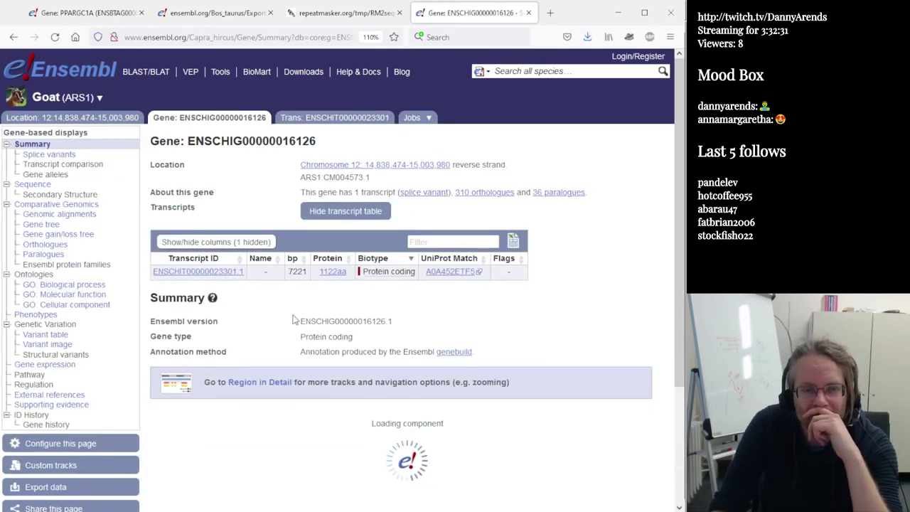
{"action": "scroll", "coordinate": [297, 315], "scroll_direction": "down", "scroll_amount": 2}
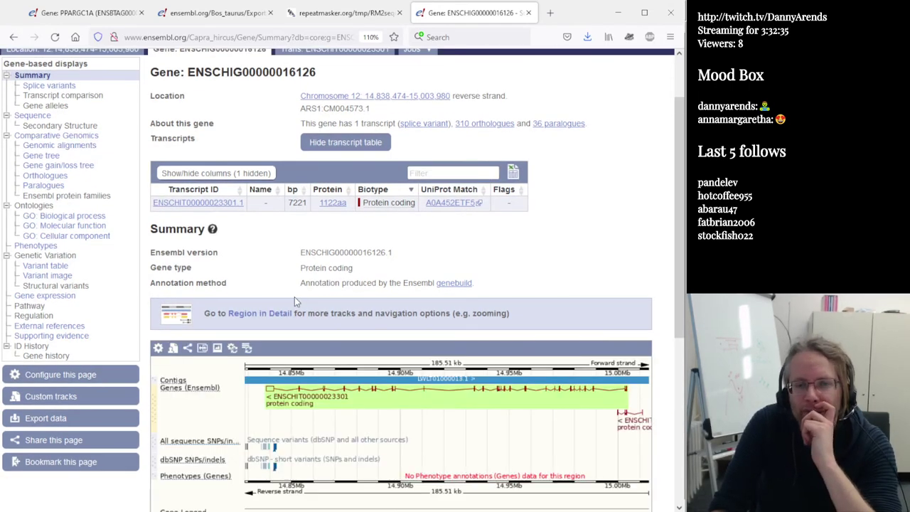
{"action": "scroll", "coordinate": [294, 297], "scroll_direction": "down", "scroll_amount": 8}
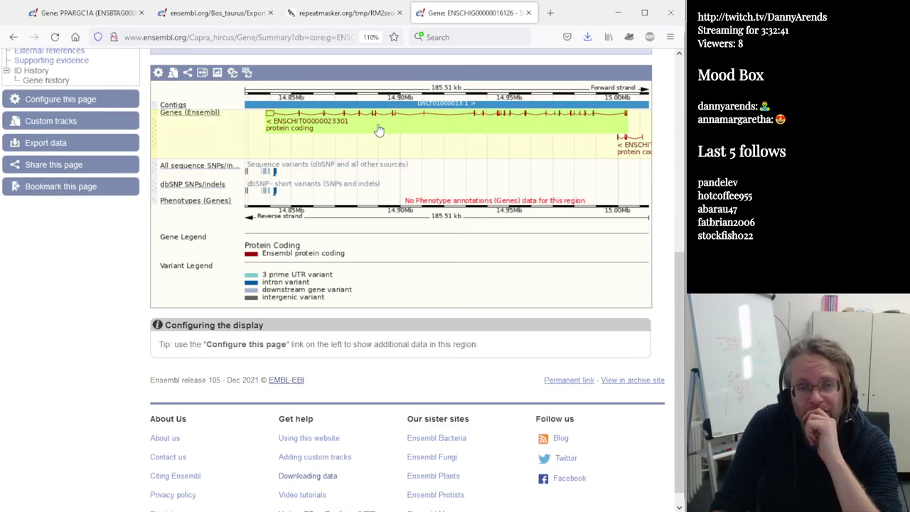
{"action": "scroll", "coordinate": [378, 130], "scroll_direction": "up", "scroll_amount": 10}
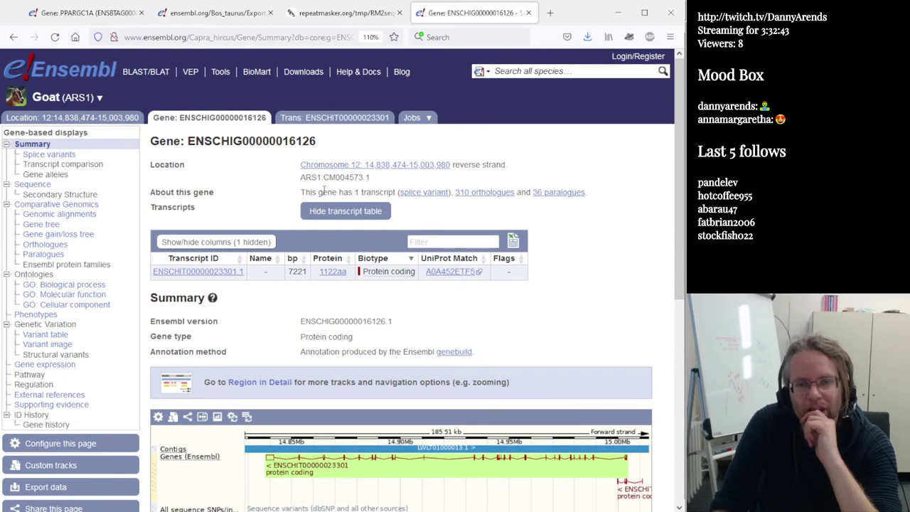
{"action": "double_click", "coordinate": [311, 177]}
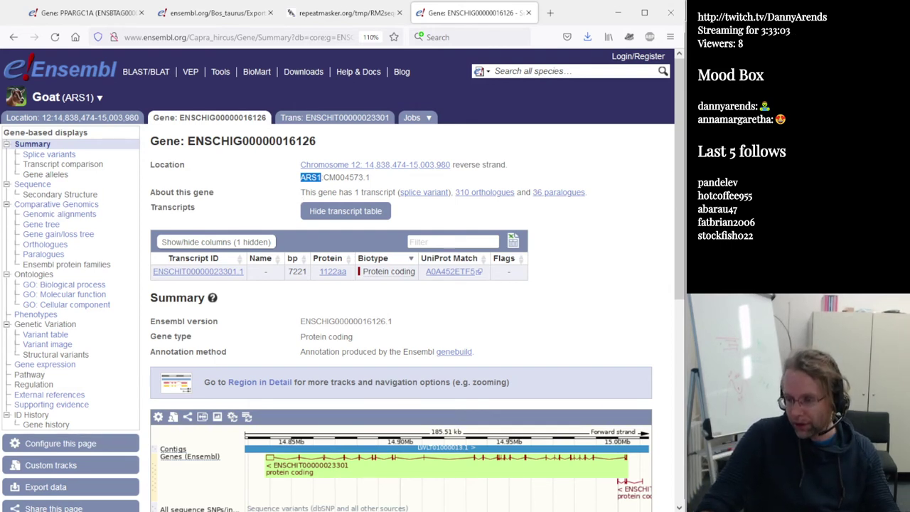
Switch to the text editor and look over the gene list in res_genes_-1.txt.
{"action": "key", "text": "alt+Tab"}
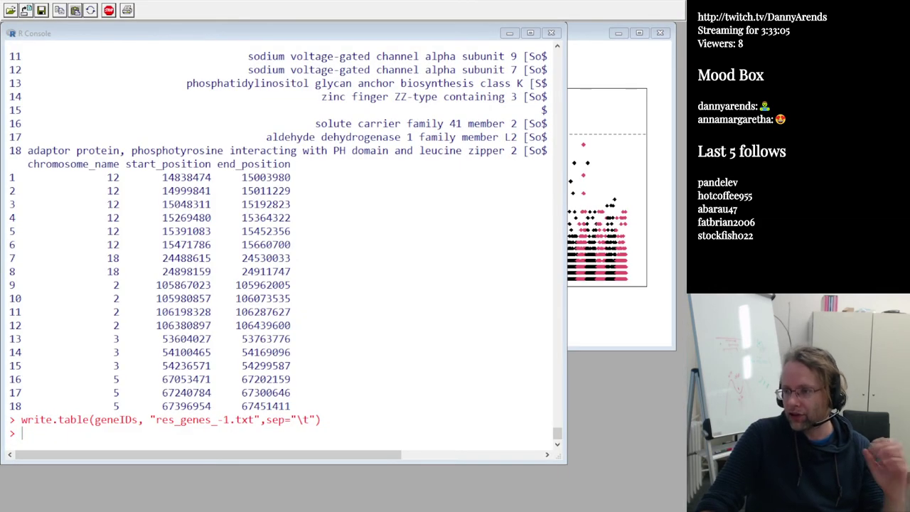
{"action": "key", "text": "alt+Tab"}
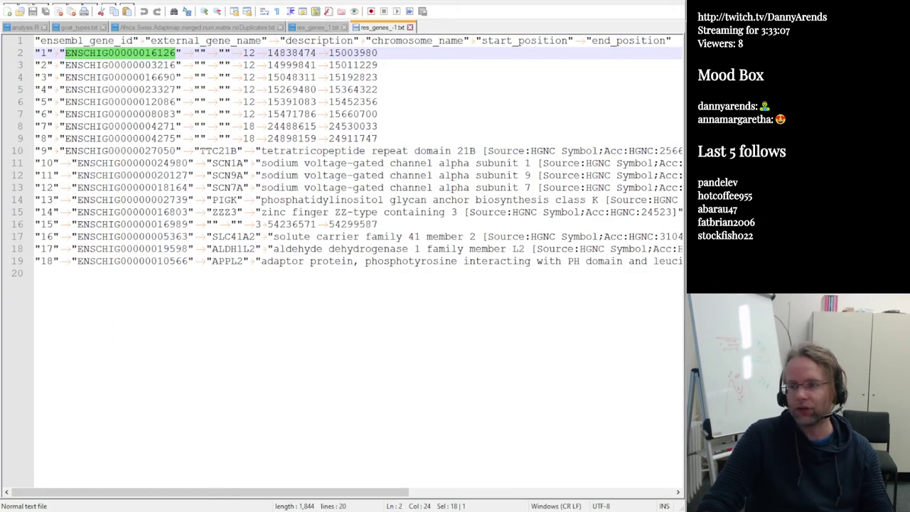
{"action": "left_click", "coordinate": [71, 212]}
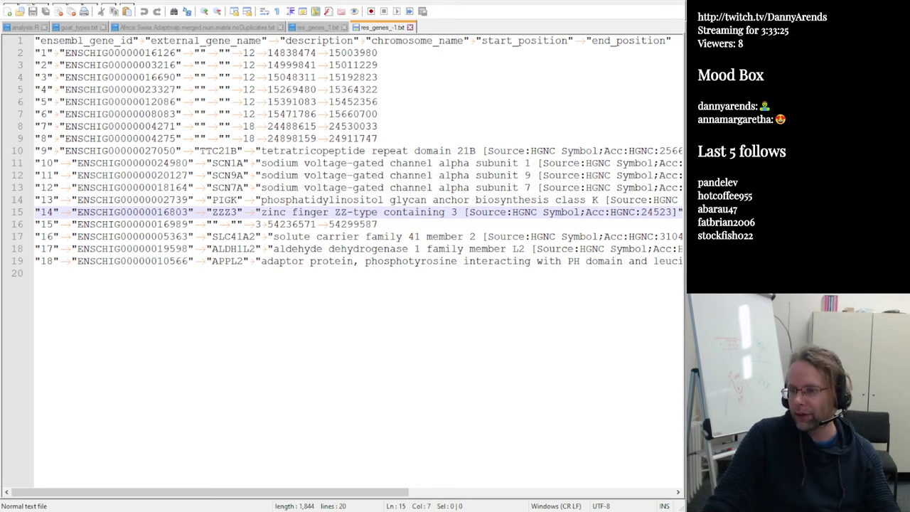
Copy the complete gene table from the other gene results file, res_genes_1.txt, and paste it at B2 of the blank Excel workbook.
{"action": "key", "text": "ctrl+End"}
{"action": "key", "text": "ctrl+z"}
{"action": "key", "text": "ctrl+End"}
{"action": "key", "text": "shift+Up"}
{"action": "key", "text": "shift+Up"}
{"action": "key", "text": "shift+Up"}
{"action": "key", "text": "shift+Up"}
{"action": "key", "text": "shift+Up"}
{"action": "key", "text": "shift+Up"}
{"action": "key", "text": "shift+Up"}
{"action": "key", "text": "shift+Up"}
{"action": "key", "text": "shift+Up"}
{"action": "key", "text": "shift+Up"}
{"action": "key", "text": "shift+Up"}
{"action": "key", "text": "shift+Up"}
{"action": "key", "text": "shift+Up"}
{"action": "key", "text": "shift+Up"}
{"action": "key", "text": "shift+Up"}
{"action": "key", "text": "shift+Up"}
{"action": "key", "text": "shift+Up"}
{"action": "key", "text": "shift+Up"}
{"action": "key", "text": "shift+Up"}
{"action": "key", "text": "shift+Up"}
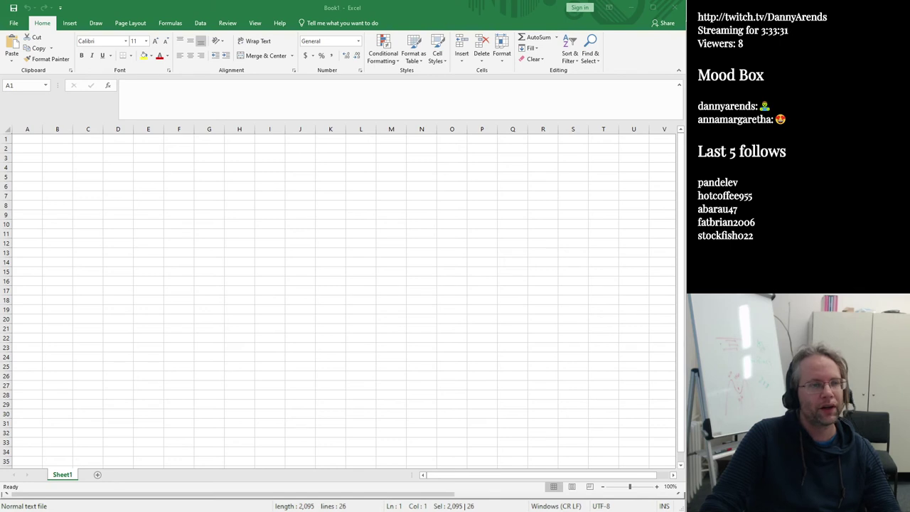
{"action": "left_click", "coordinate": [53, 146]}
{"action": "key", "text": "ctrl+v"}
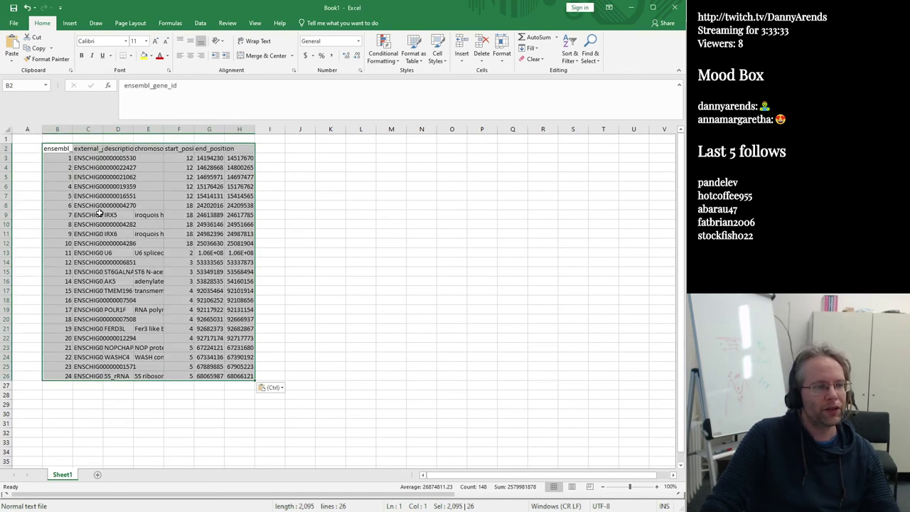
Fit the widths of columns C, D, E and G to their contents.
{"action": "left_click", "coordinate": [156, 164]}
{"action": "double_click", "coordinate": [135, 129]}
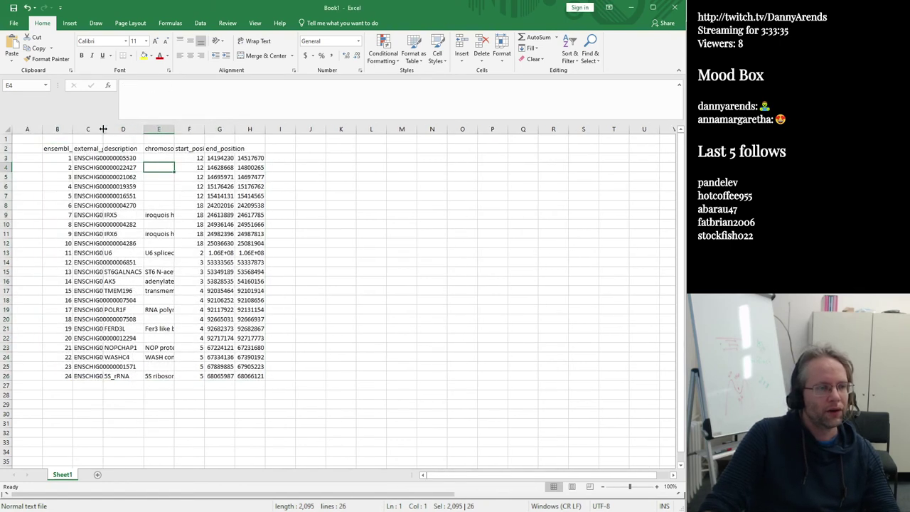
{"action": "double_click", "coordinate": [103, 130]}
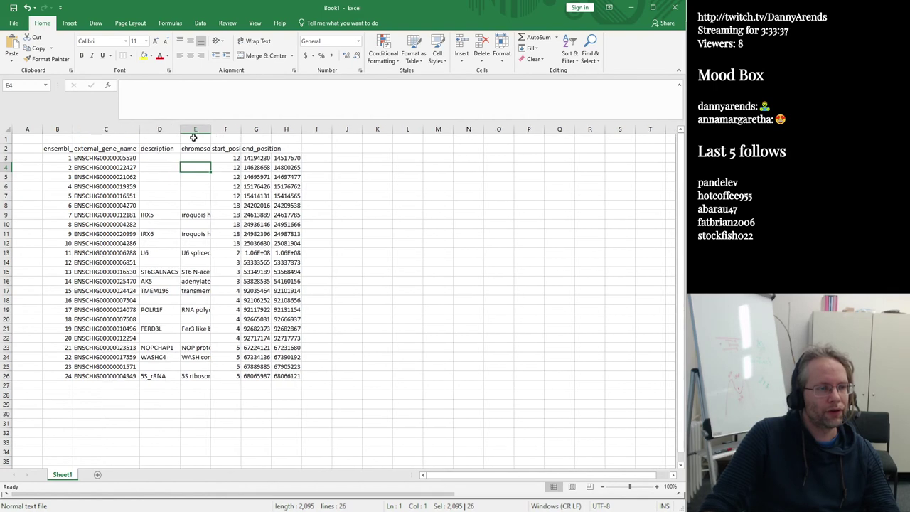
{"action": "double_click", "coordinate": [211, 128]}
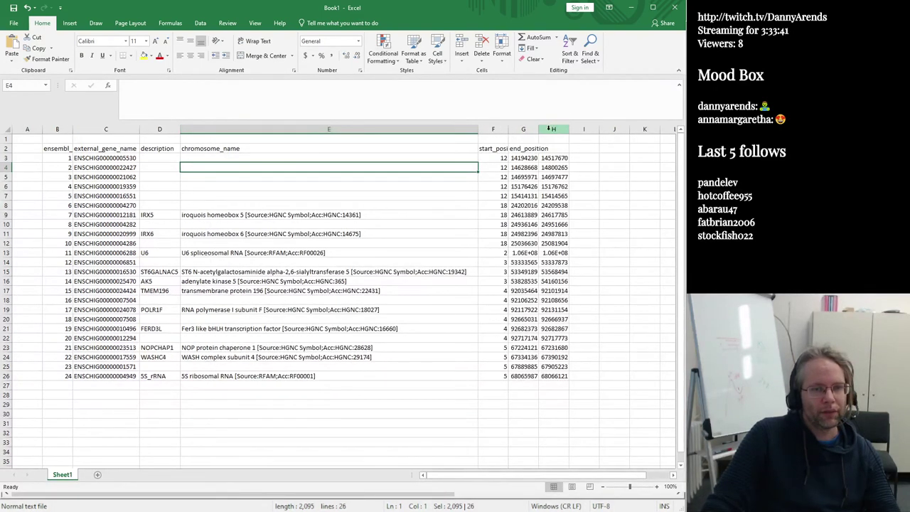
{"action": "double_click", "coordinate": [538, 129]}
Move the header row one column over so that ensembl_gene_id starts at C2, above the gene IDs.
{"action": "left_click_drag", "start_coordinate": [55, 147], "coordinate": [538, 147]}
{"action": "key", "text": "ctrl+c"}
{"action": "left_click", "coordinate": [92, 146]}
{"action": "key", "text": "ctrl+v"}
{"action": "key", "text": "Down"}
{"action": "key", "text": "Down"}
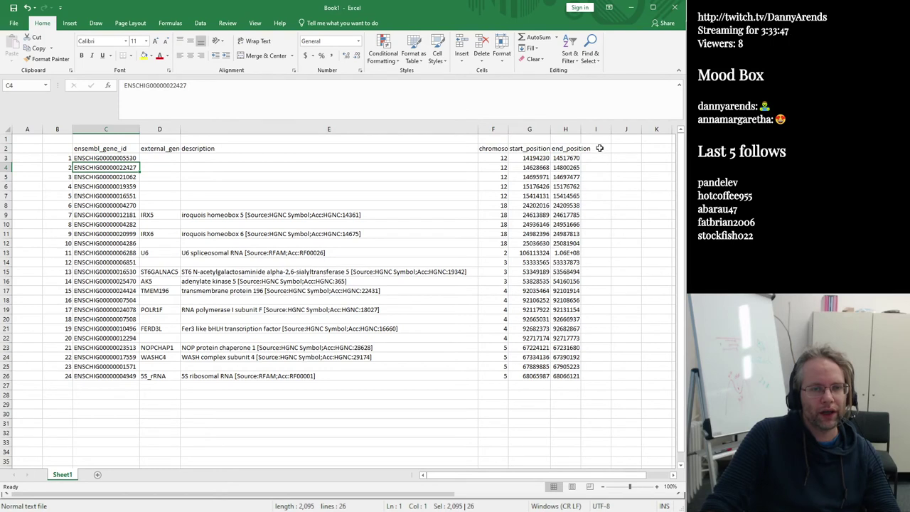
Add a "strand" header in I2, after end_position.
{"action": "left_click", "coordinate": [599, 148]}
{"action": "type", "text": "stard"}
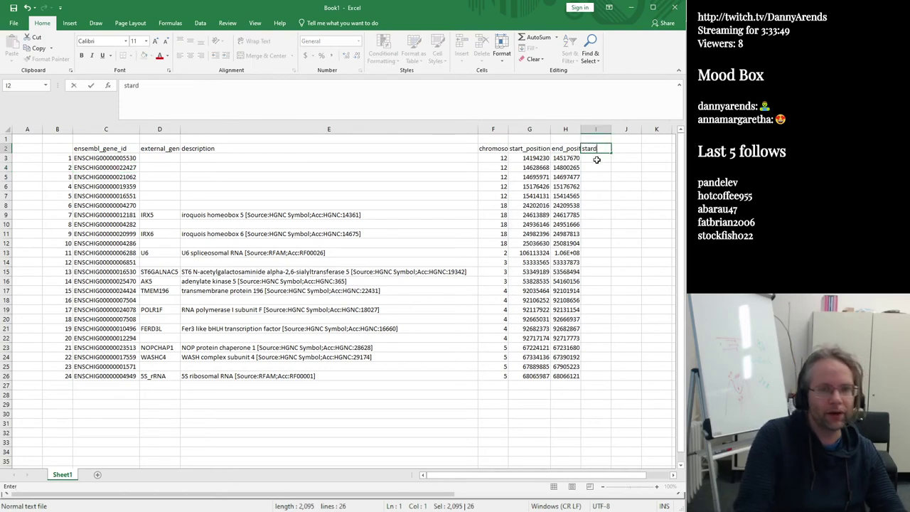
{"action": "key", "text": "BackSpace"}
{"action": "key", "text": "BackSpace"}
{"action": "type", "text": "rand"}
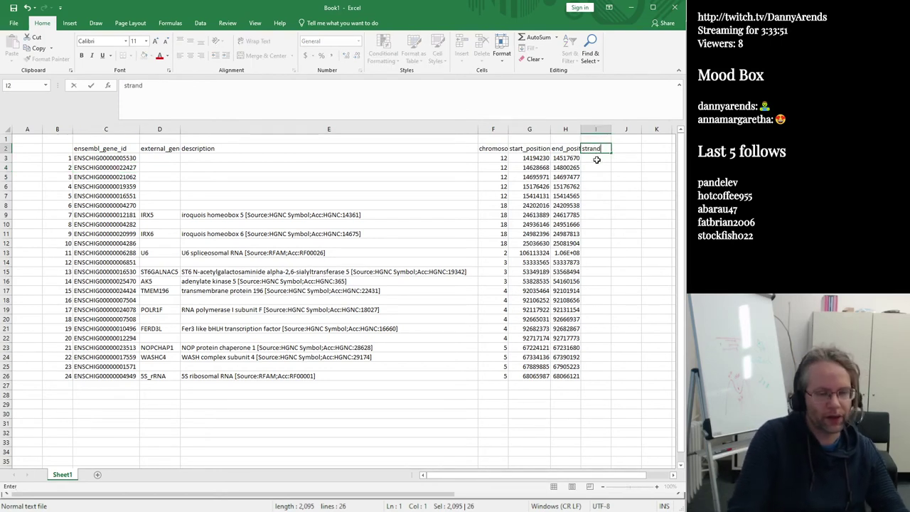
{"action": "key", "text": "Return"}
Try to enter a quoted plus sign as the first gene's strand value in I3.
{"action": "type", "text": "+"}
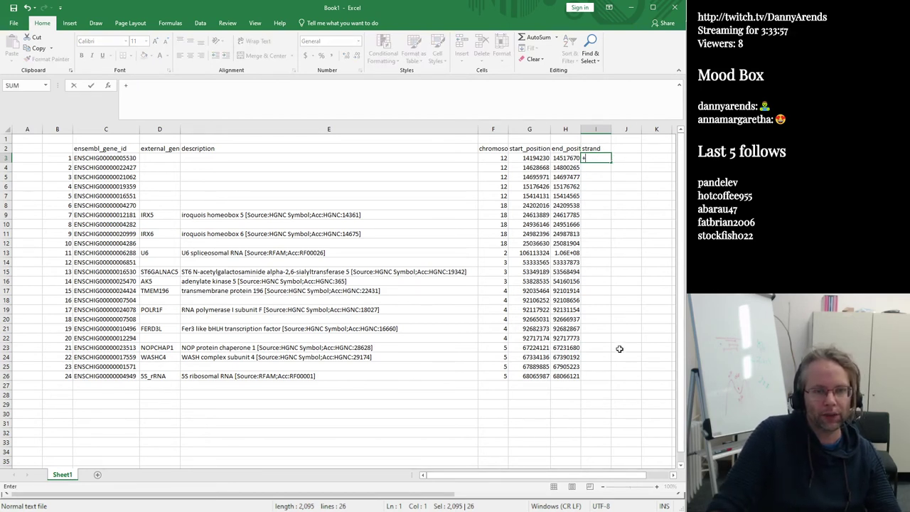
{"action": "key", "text": "Escape"}
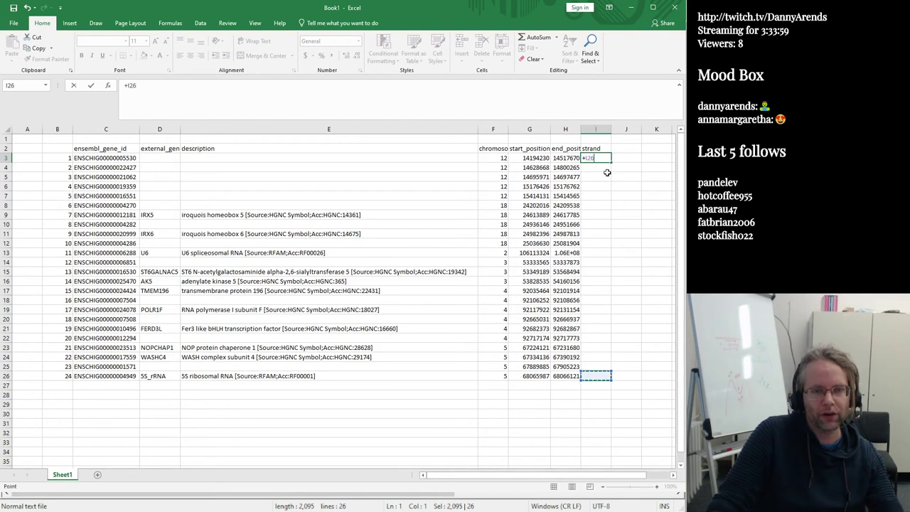
{"action": "type", "text": "\"\""}
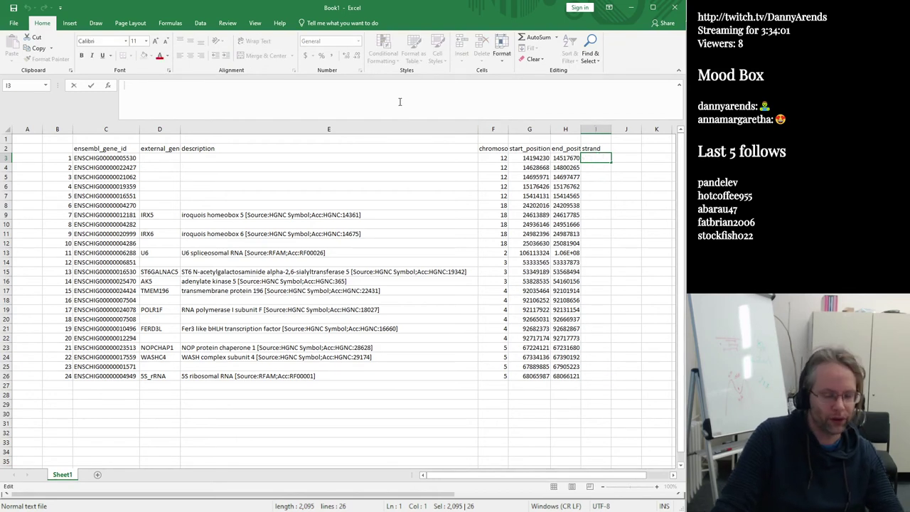
{"action": "type", "text": "+"}
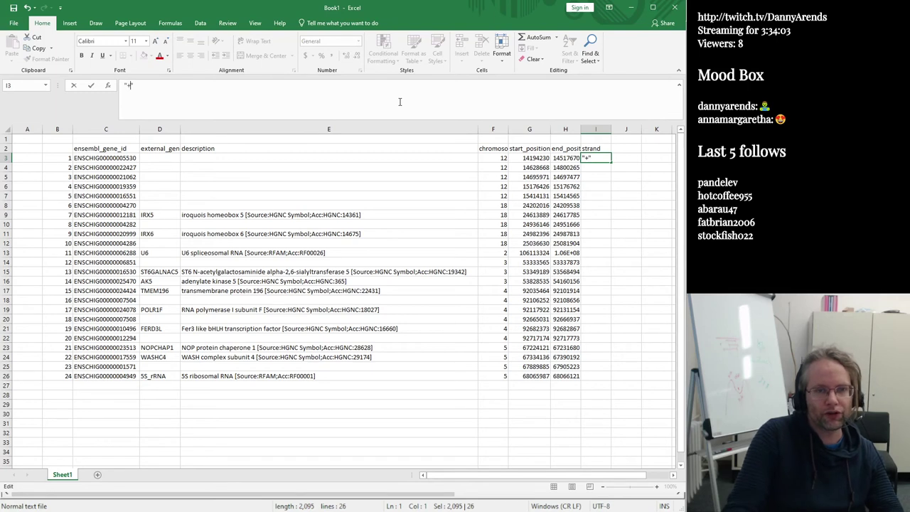
{"action": "key", "text": "Return"}
Set the strand in I3 to FWD and fill it down through I26.
{"action": "left_click", "coordinate": [589, 155]}
{"action": "left_click_drag", "start_coordinate": [265, 83], "coordinate": [9, 89]}
{"action": "type", "text": "FWD"}
{"action": "left_click", "coordinate": [530, 281]}
{"action": "left_click", "coordinate": [597, 158]}
{"action": "double_click", "coordinate": [611, 162]}
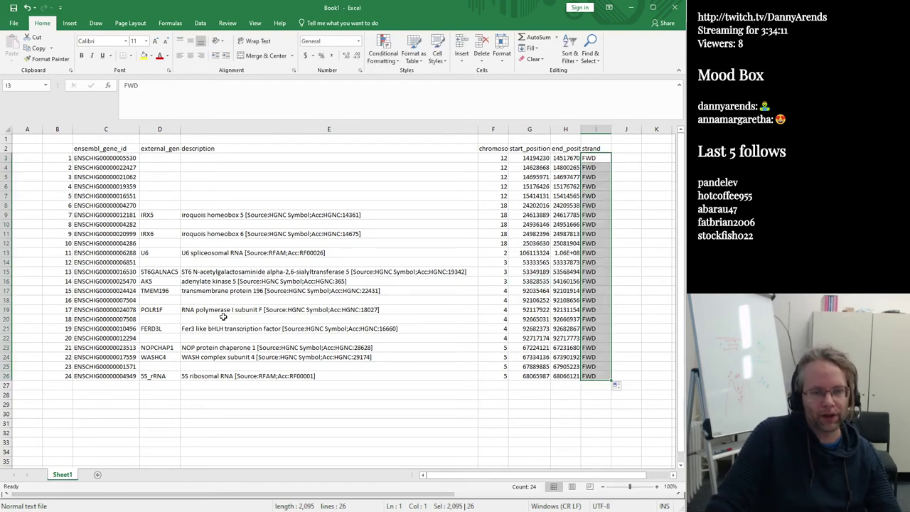
{"action": "left_click", "coordinate": [189, 403]}
Clear the row numbers in column B from B3 to B26.
{"action": "left_click_drag", "start_coordinate": [62, 155], "coordinate": [55, 377]}
{"action": "key", "text": "Delete"}
{"action": "left_click", "coordinate": [249, 377]}
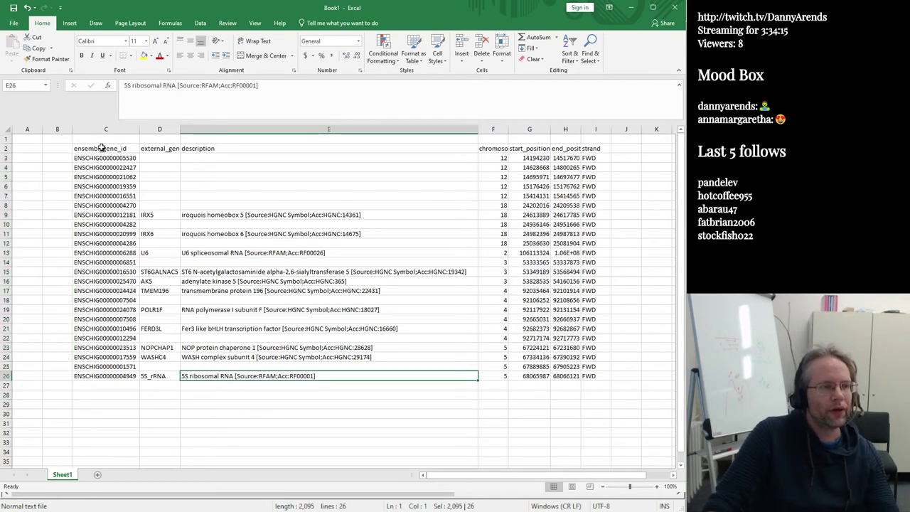
Fit the widths of the external_gene_name, chromosome_name, start_position and end_position columns to their contents.
{"action": "left_click", "coordinate": [98, 148]}
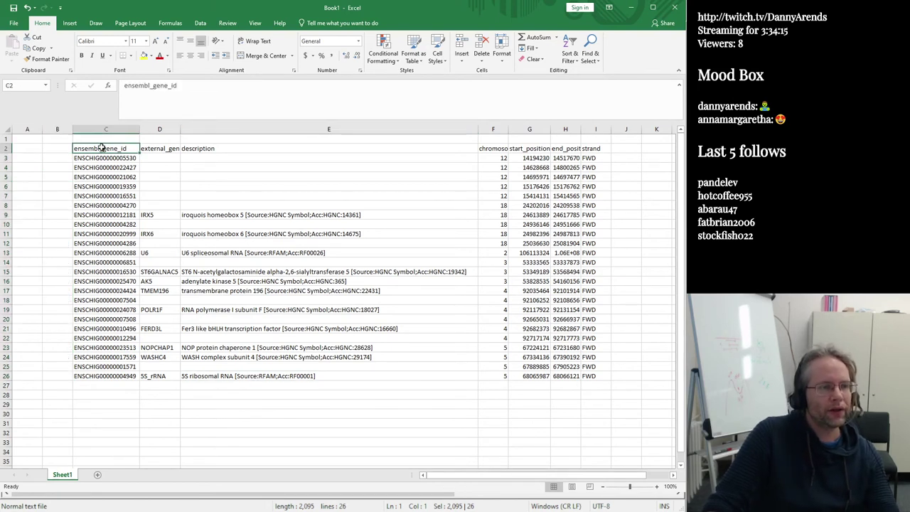
{"action": "double_click", "coordinate": [179, 128]}
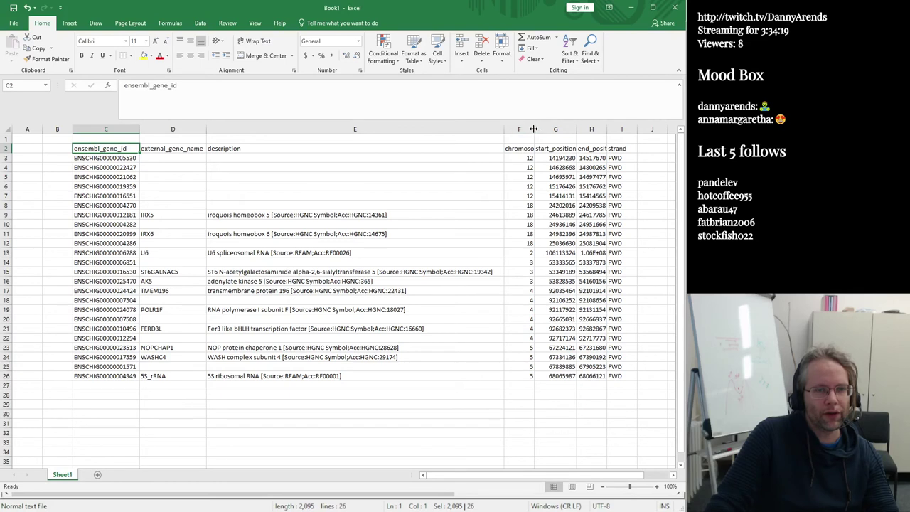
{"action": "double_click", "coordinate": [534, 128]}
{"action": "double_click", "coordinate": [609, 128]}
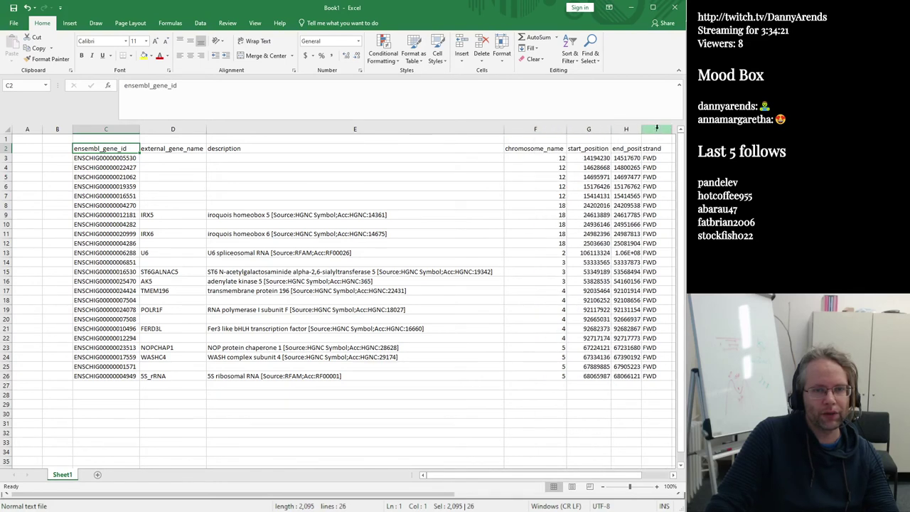
{"action": "double_click", "coordinate": [641, 129]}
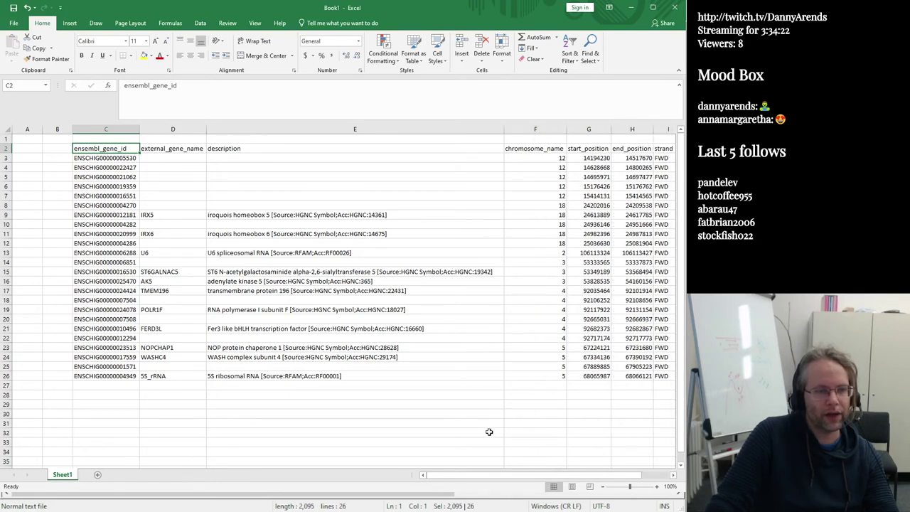
Copy the complete table from res_genes_-1.txt in the text editor and paste it into the Excel sheet at B28.
{"action": "left_click", "coordinate": [167, 281]}
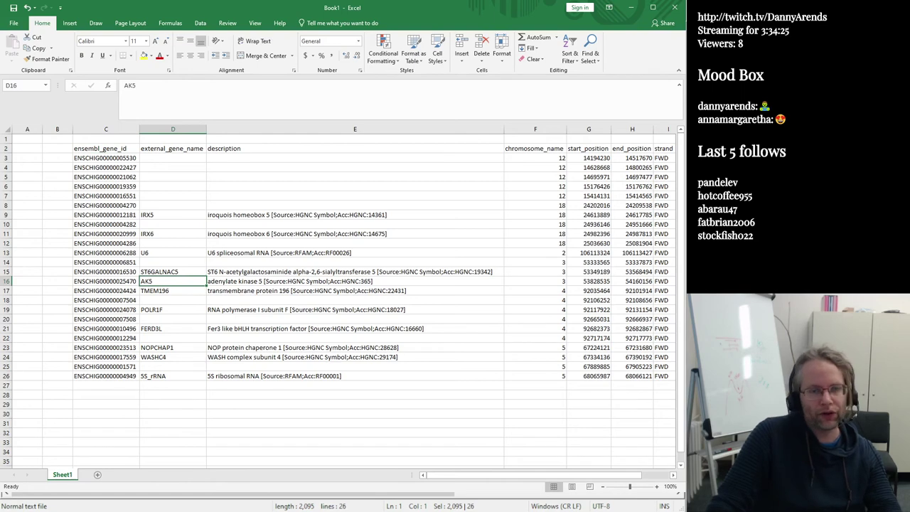
{"action": "key", "text": "ctrl+a"}
{"action": "key", "text": "alt+Tab"}
{"action": "left_click", "coordinate": [55, 394]}
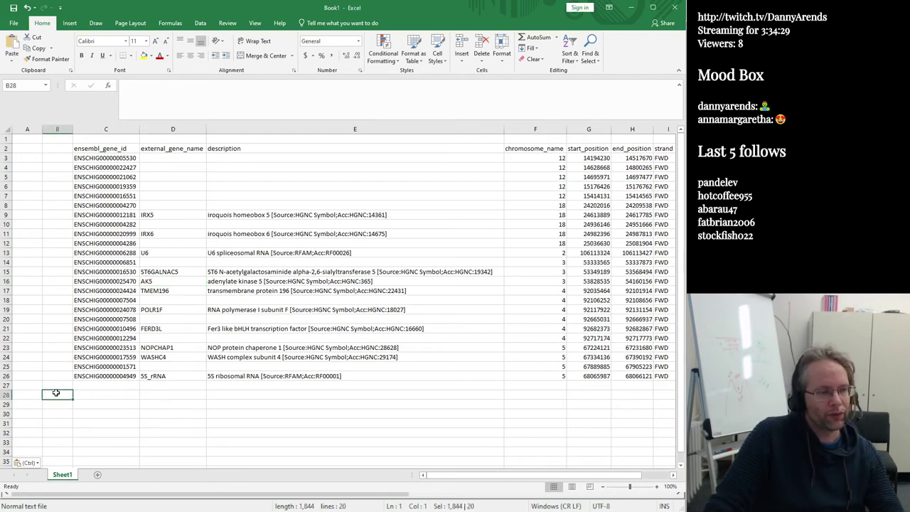
{"action": "key", "text": "ctrl+v"}
Clear the second table's row numbers in column B and its duplicate header cells in row 28.
{"action": "scroll", "coordinate": [61, 320], "scroll_direction": "down", "scroll_amount": 5}
{"action": "left_click_drag", "start_coordinate": [59, 253], "coordinate": [51, 420]}
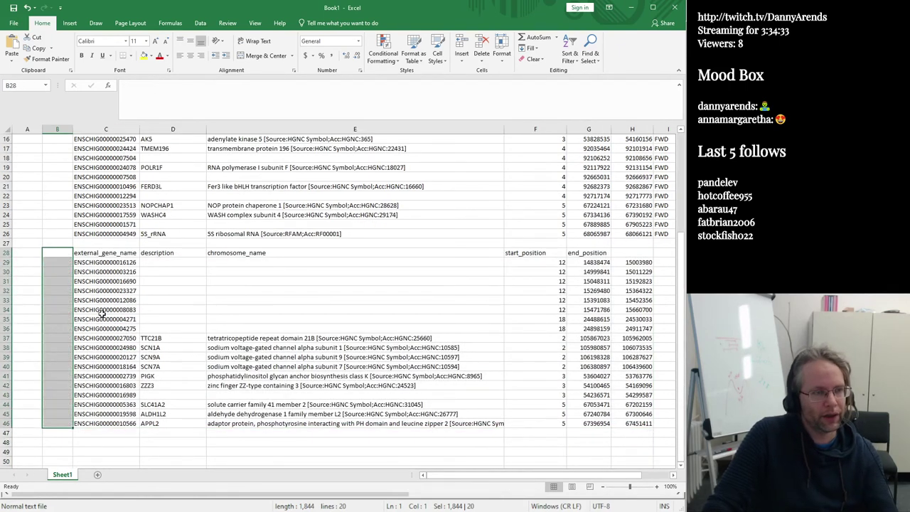
{"action": "key", "text": "Delete"}
{"action": "left_click_drag", "start_coordinate": [641, 255], "coordinate": [57, 253]}
{"action": "key", "text": "Delete"}
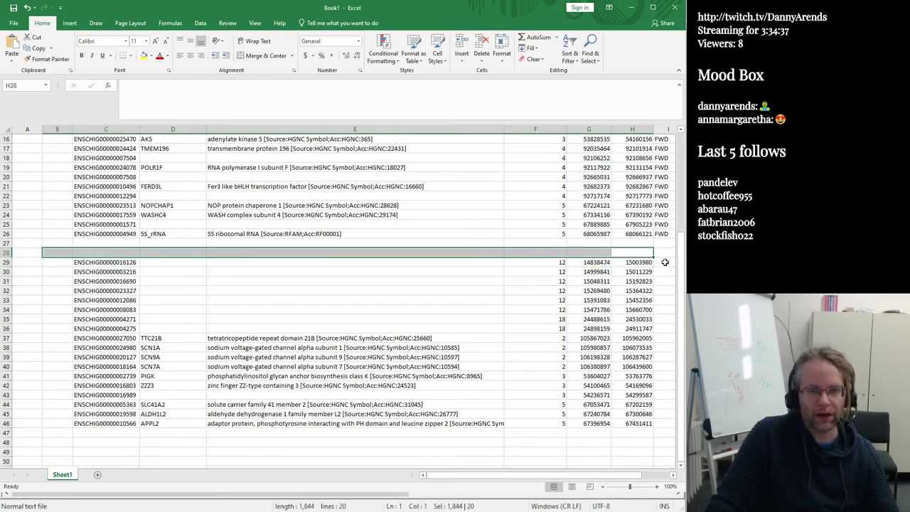
Enter REV as the strand in I29 and fill it down through I46.
{"action": "left_click", "coordinate": [664, 262]}
{"action": "type", "text": "RWE"}
{"action": "key", "text": "BackSpace"}
{"action": "key", "text": "BackSpace"}
{"action": "type", "text": "EV"}
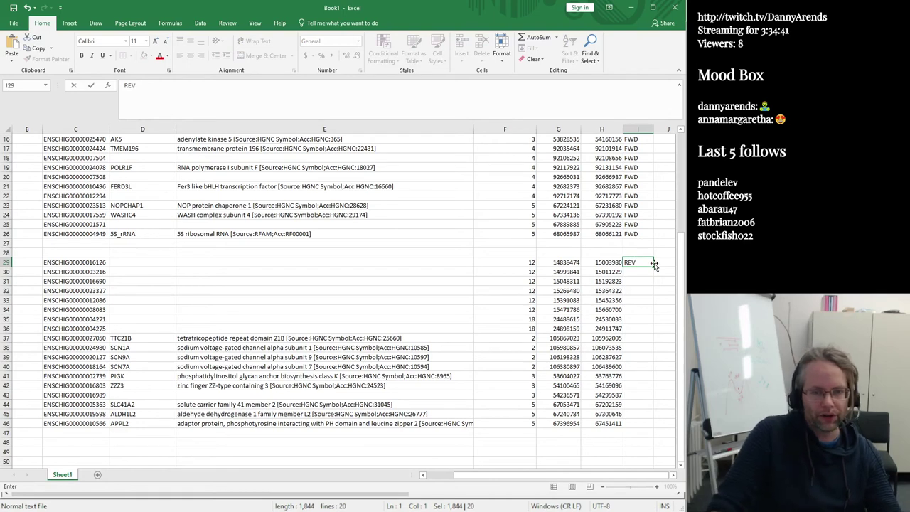
{"action": "double_click", "coordinate": [652, 268]}
{"action": "left_click", "coordinate": [388, 391]}
Move the REV gene block C29:I46 up to start at C27, directly below the FWD genes.
{"action": "left_click_drag", "start_coordinate": [637, 423], "coordinate": [106, 264]}
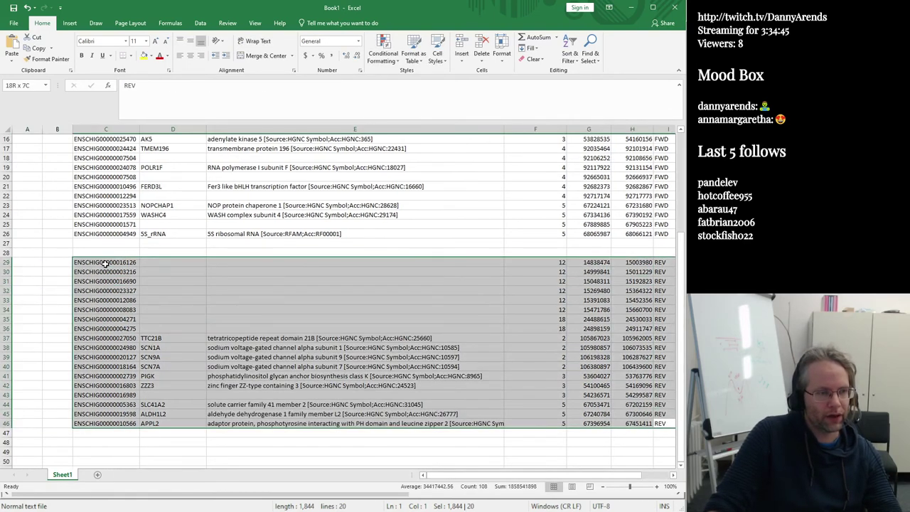
{"action": "key", "text": "ctrl+c"}
{"action": "scroll", "coordinate": [96, 246], "scroll_direction": "right", "scroll_amount": 3}
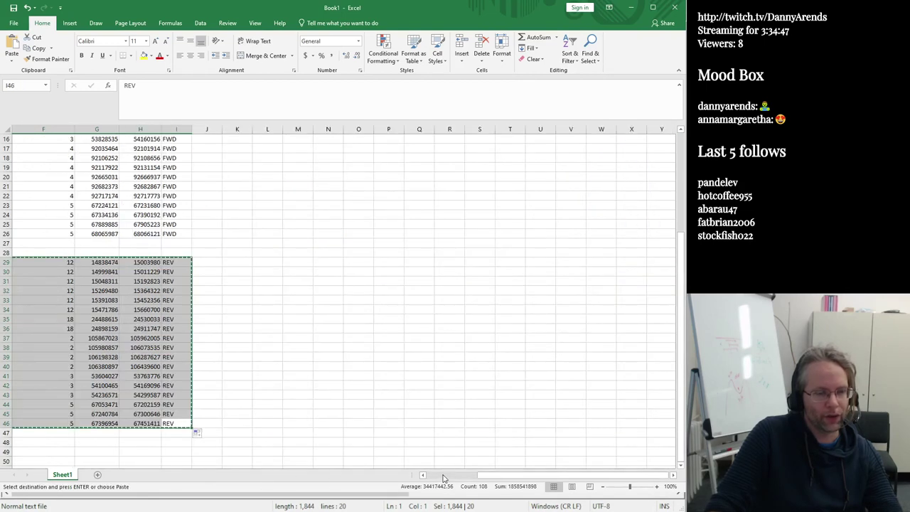
{"action": "scroll", "coordinate": [416, 469], "scroll_direction": "left", "scroll_amount": 3}
{"action": "left_click", "coordinate": [107, 241]}
{"action": "key", "text": "Return"}
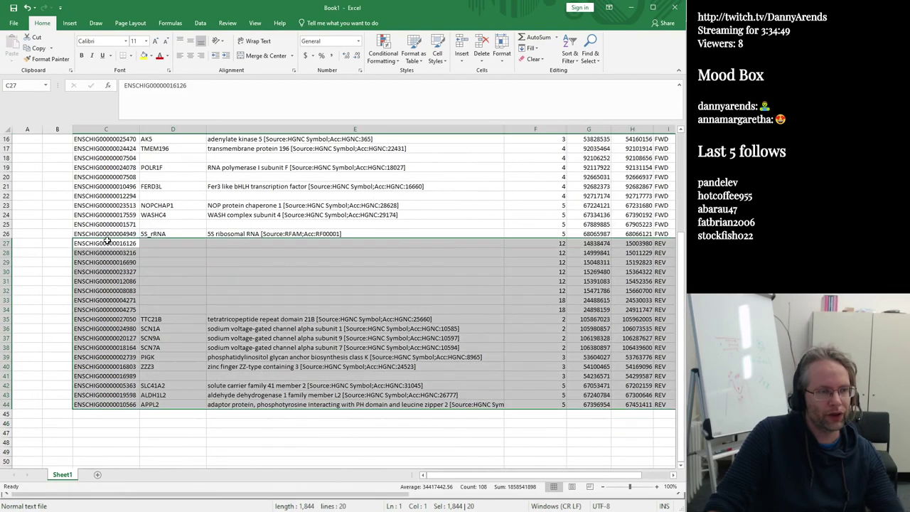
{"action": "left_click", "coordinate": [349, 431]}
Add filters to the header row C2:I2 and sort the genes ascending by chromosome_name and start_position.
{"action": "scroll", "coordinate": [374, 344], "scroll_direction": "up", "scroll_amount": 5}
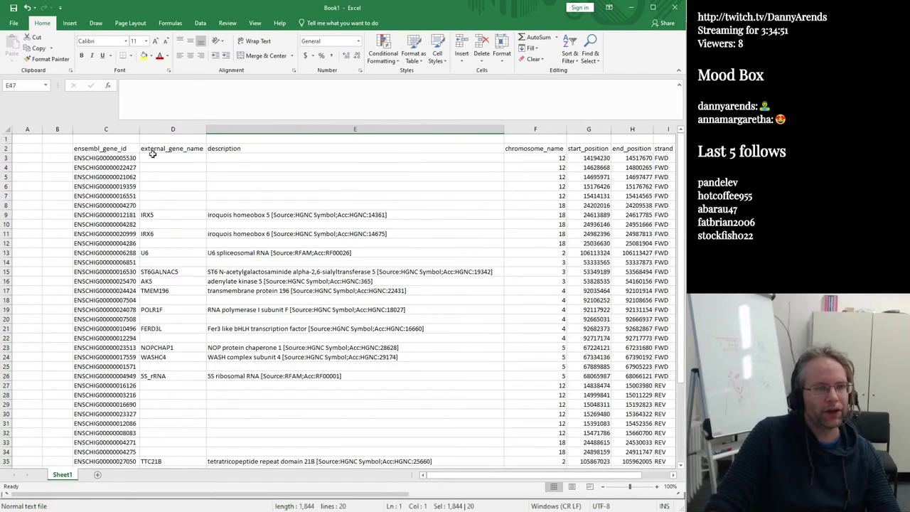
{"action": "left_click_drag", "start_coordinate": [103, 147], "coordinate": [663, 149]}
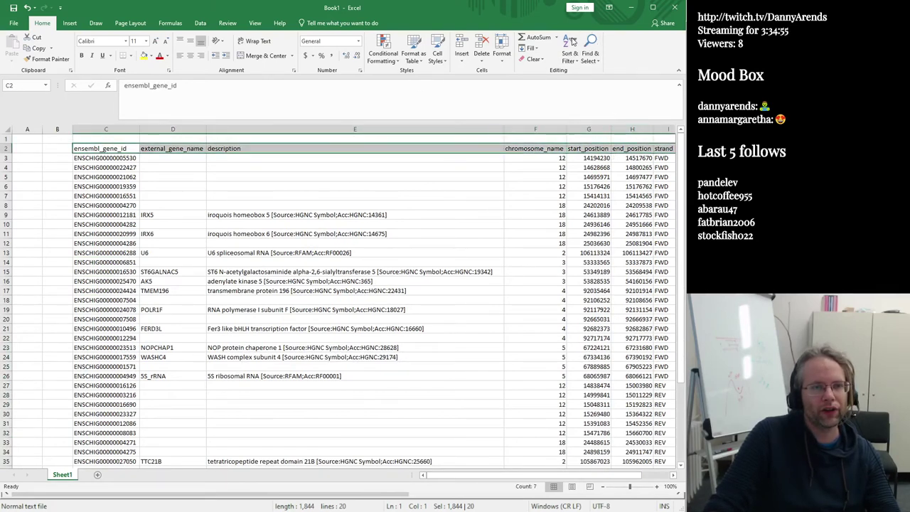
{"action": "key", "text": "ctrl+shift+l"}
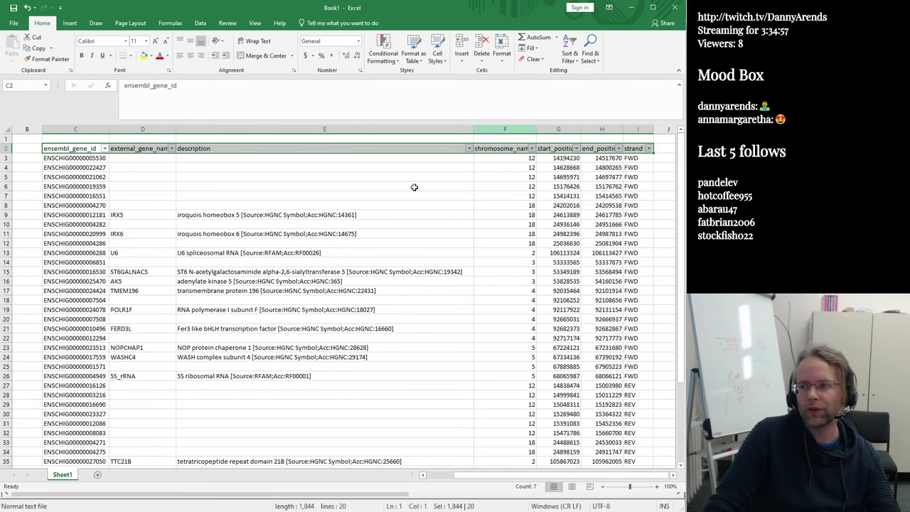
{"action": "left_click", "coordinate": [207, 207]}
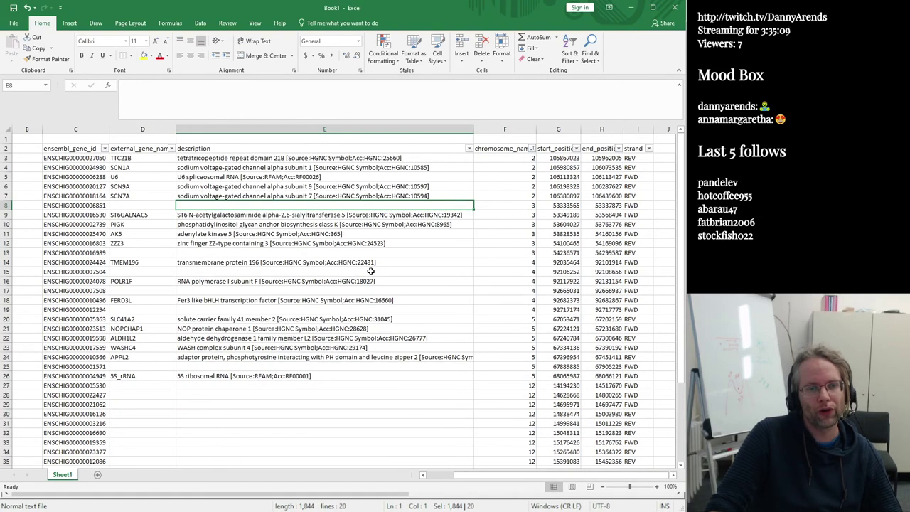
Examine the sorted gene list, including the gene IDs and the chromosome 12 and 18 rows without names or descriptions.
{"action": "left_click", "coordinate": [556, 252]}
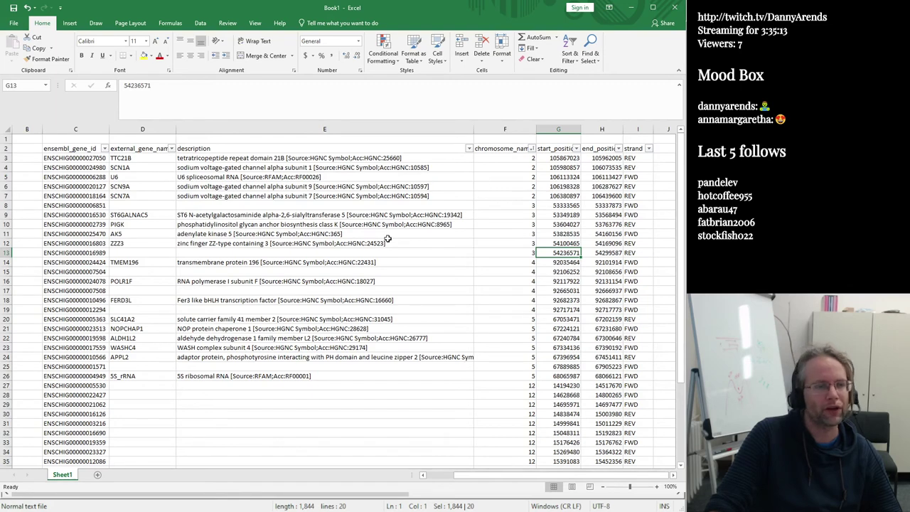
{"action": "left_click", "coordinate": [208, 281]}
{"action": "scroll", "coordinate": [124, 216], "scroll_direction": "down", "scroll_amount": 5}
{"action": "scroll", "coordinate": [124, 217], "scroll_direction": "up", "scroll_amount": 1}
{"action": "scroll", "coordinate": [124, 217], "scroll_direction": "up", "scroll_amount": 5}
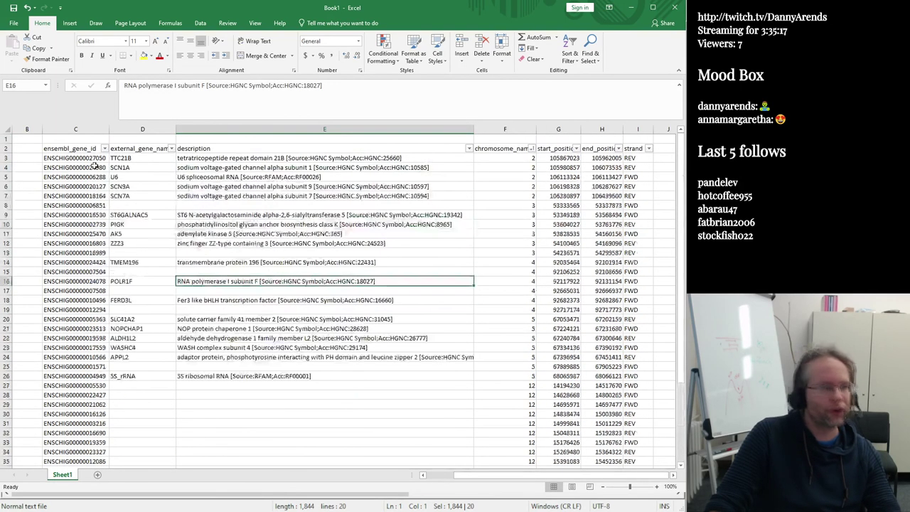
{"action": "left_click_drag", "start_coordinate": [65, 157], "coordinate": [89, 449]}
{"action": "left_click", "coordinate": [347, 318]}
{"action": "left_click_drag", "start_coordinate": [142, 290], "coordinate": [412, 405]}
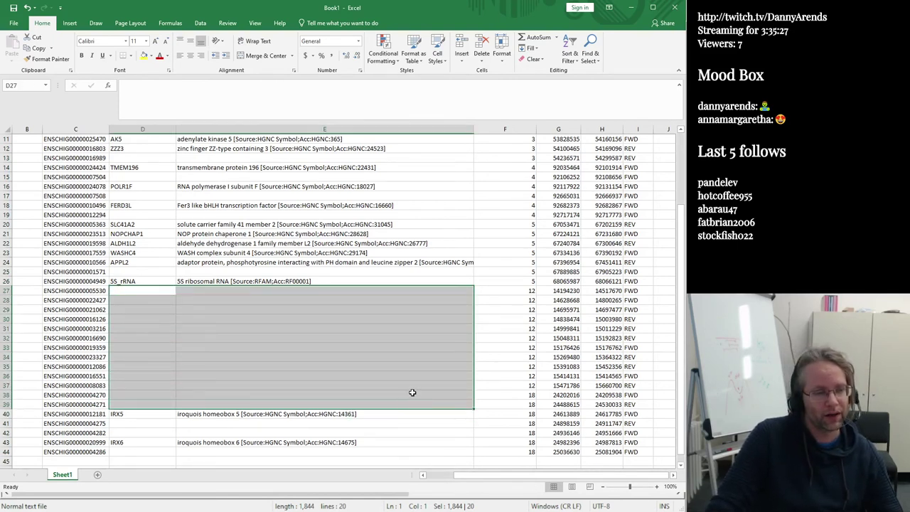
{"action": "key", "text": "ctrl+Home"}
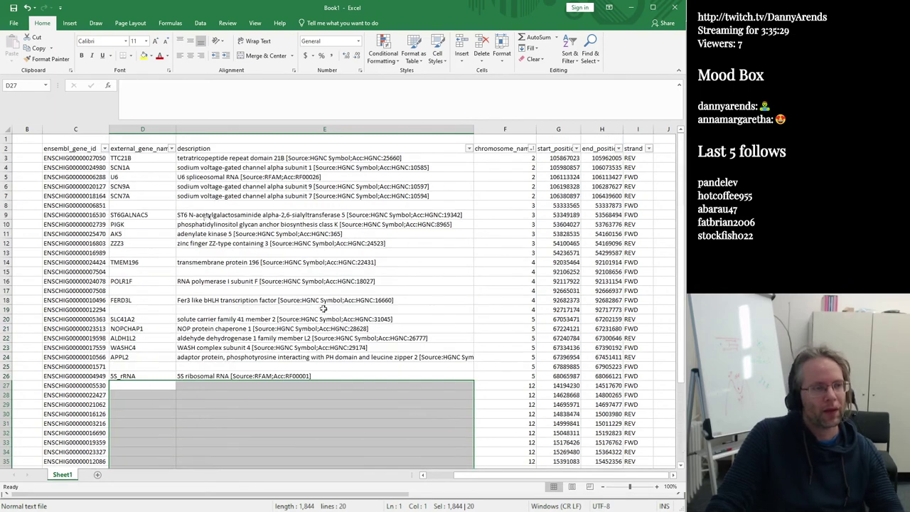
Apply thin borders to all cells of the gene table C2:I44 and remove the filters from its header row.
{"action": "key", "text": "ctrl+a"}
{"action": "scroll", "coordinate": [633, 431], "scroll_direction": "down", "scroll_amount": 4}
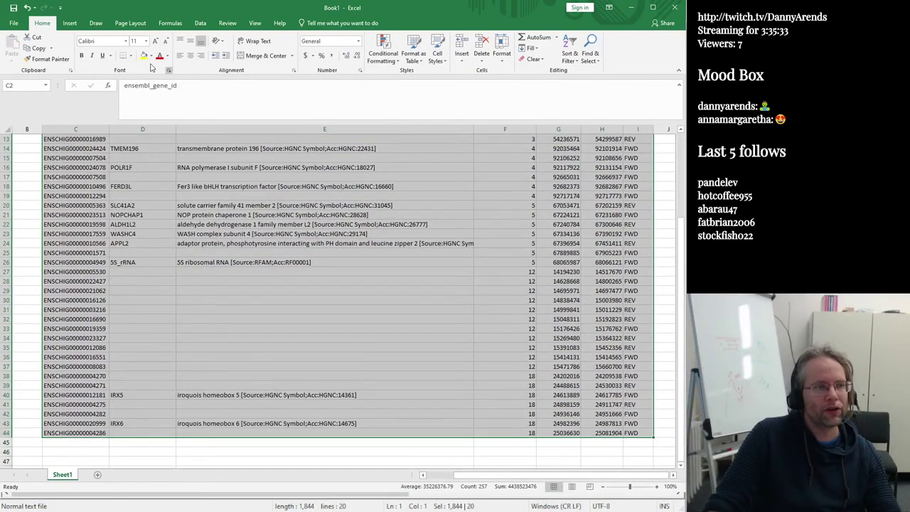
{"action": "scroll", "coordinate": [143, 188], "scroll_direction": "up", "scroll_amount": 4}
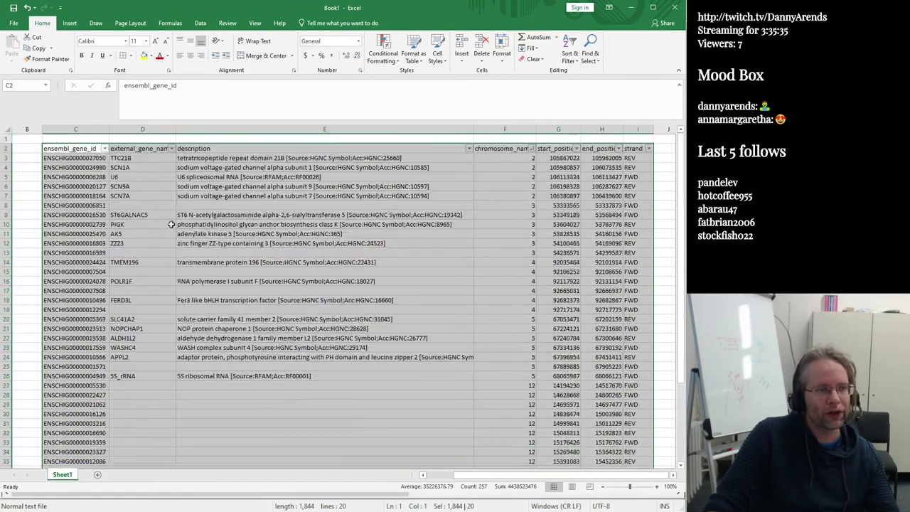
{"action": "left_click", "coordinate": [69, 150]}
{"action": "left_click_drag", "start_coordinate": [65, 147], "coordinate": [636, 149]}
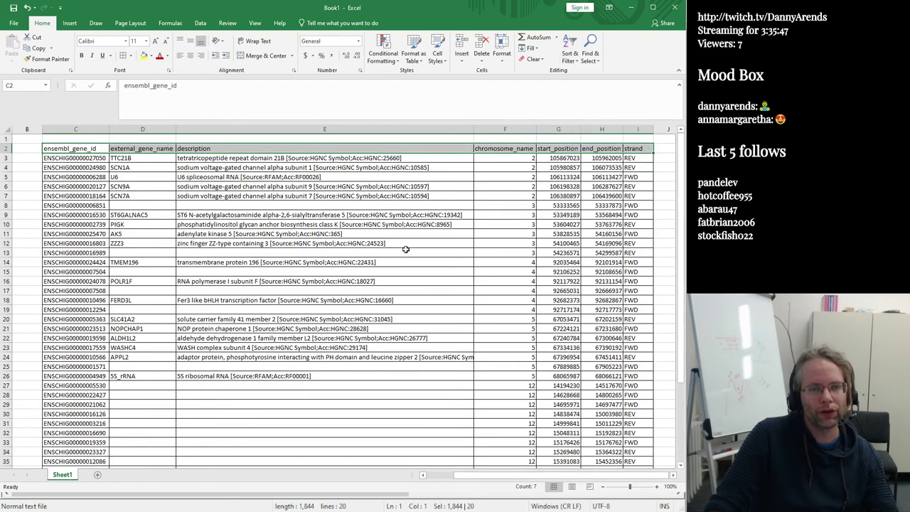
{"action": "left_click", "coordinate": [88, 178]}
Put thick outside borders around the header row and around each of the chromosome 2, 3 and 4 gene blocks.
{"action": "left_click_drag", "start_coordinate": [71, 147], "coordinate": [633, 148]}
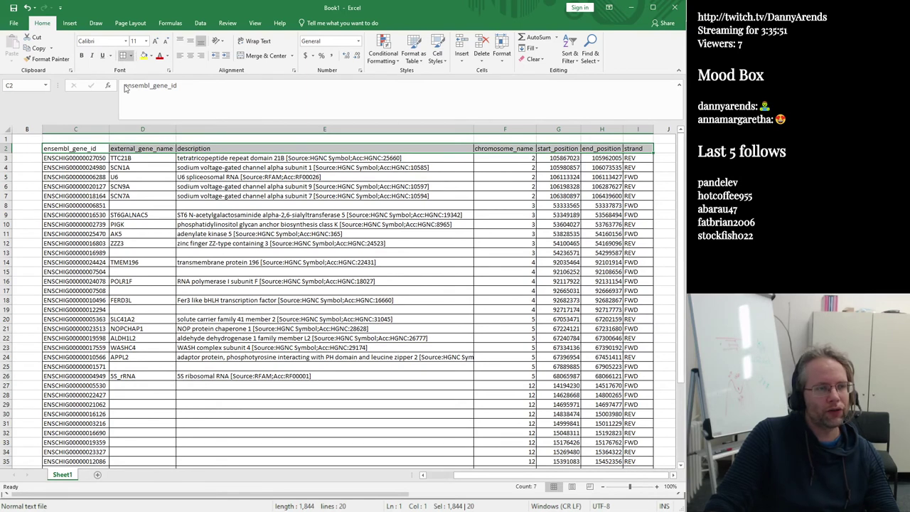
{"action": "left_click_drag", "start_coordinate": [65, 159], "coordinate": [631, 197]}
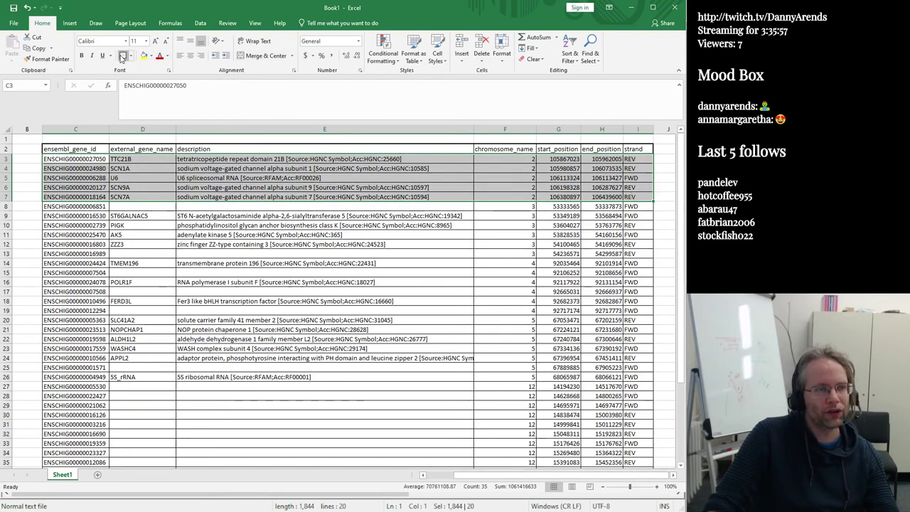
{"action": "left_click_drag", "start_coordinate": [67, 206], "coordinate": [634, 254]}
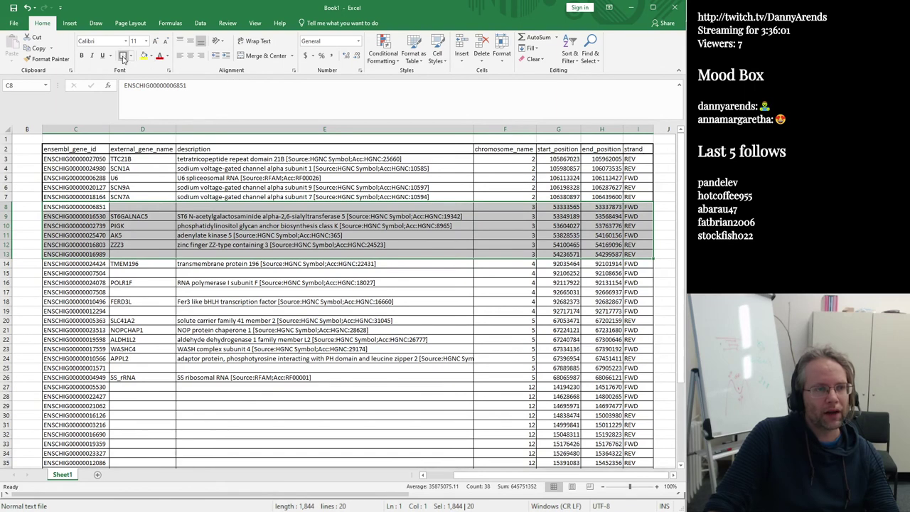
{"action": "left_click_drag", "start_coordinate": [64, 262], "coordinate": [640, 307]}
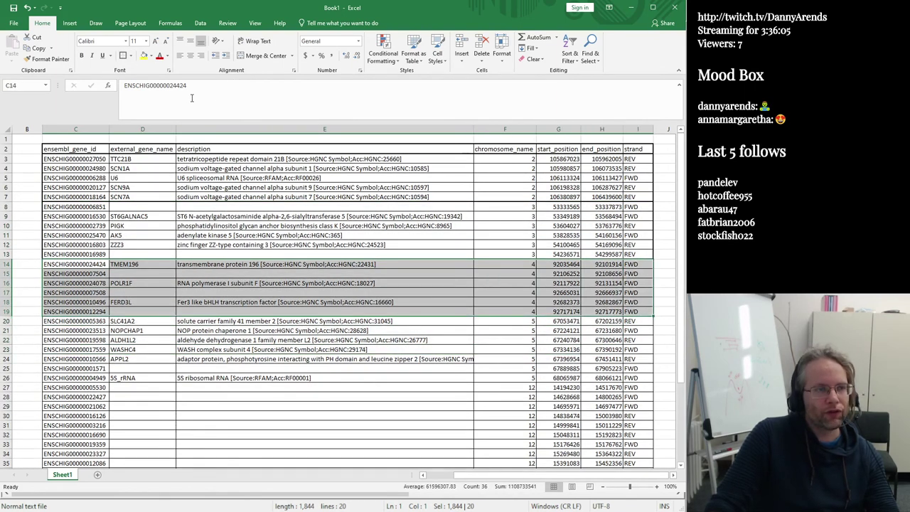
Put thick outside borders around each of the chromosome 5, 12 and 18 gene blocks.
{"action": "scroll", "coordinate": [143, 342], "scroll_direction": "down", "scroll_amount": 2}
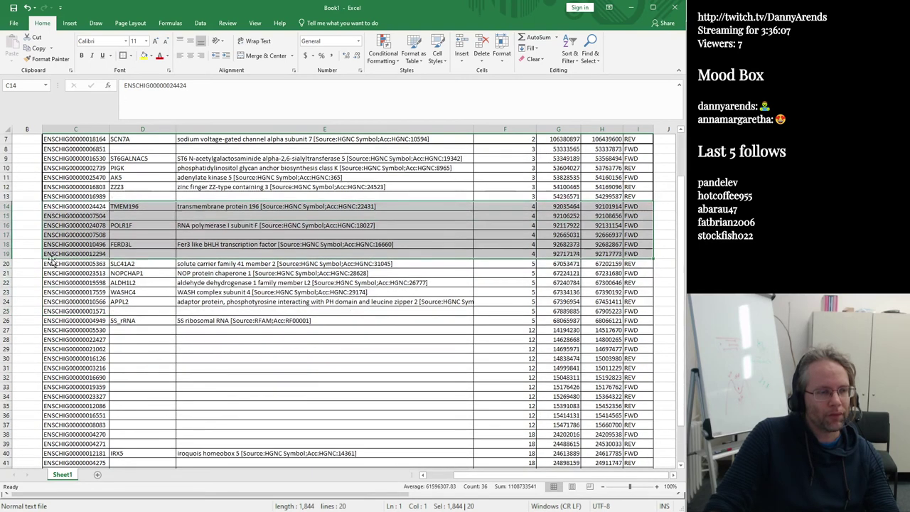
{"action": "left_click_drag", "start_coordinate": [55, 263], "coordinate": [635, 320]}
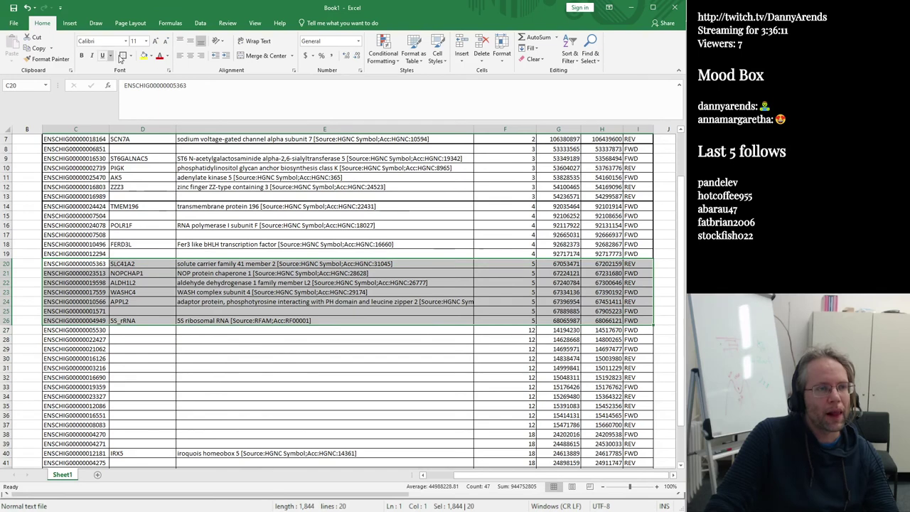
{"action": "scroll", "coordinate": [78, 270], "scroll_direction": "down", "scroll_amount": 3}
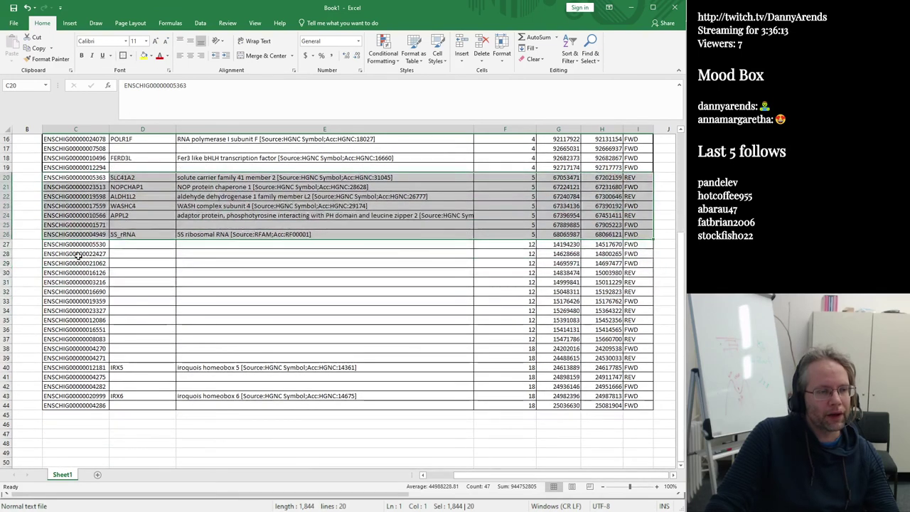
{"action": "left_click_drag", "start_coordinate": [75, 244], "coordinate": [623, 330]}
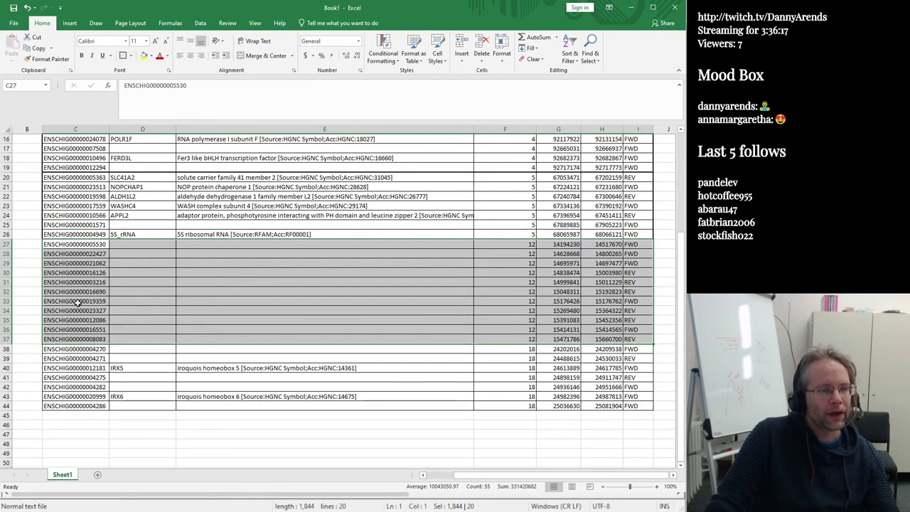
{"action": "left_click", "coordinate": [63, 349]}
{"action": "left_click_drag", "start_coordinate": [63, 349], "coordinate": [640, 406]}
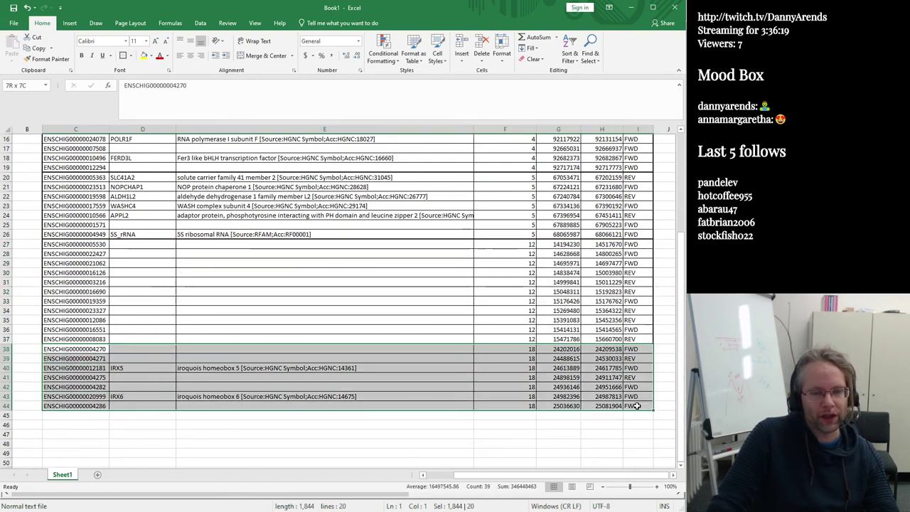
{"action": "left_click", "coordinate": [124, 56]}
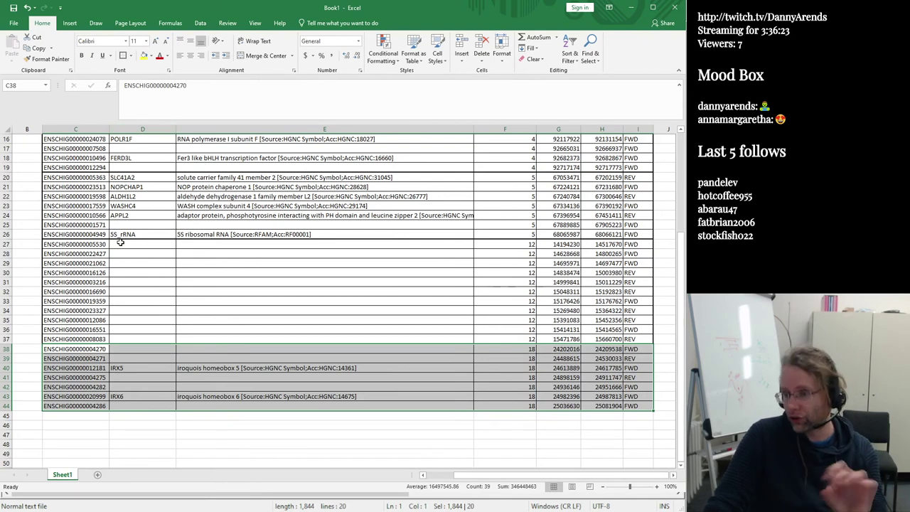
Put a thick outside border around the gene IDs in C3:C44.
{"action": "left_click", "coordinate": [84, 223]}
{"action": "scroll", "coordinate": [84, 222], "scroll_direction": "up", "scroll_amount": 5}
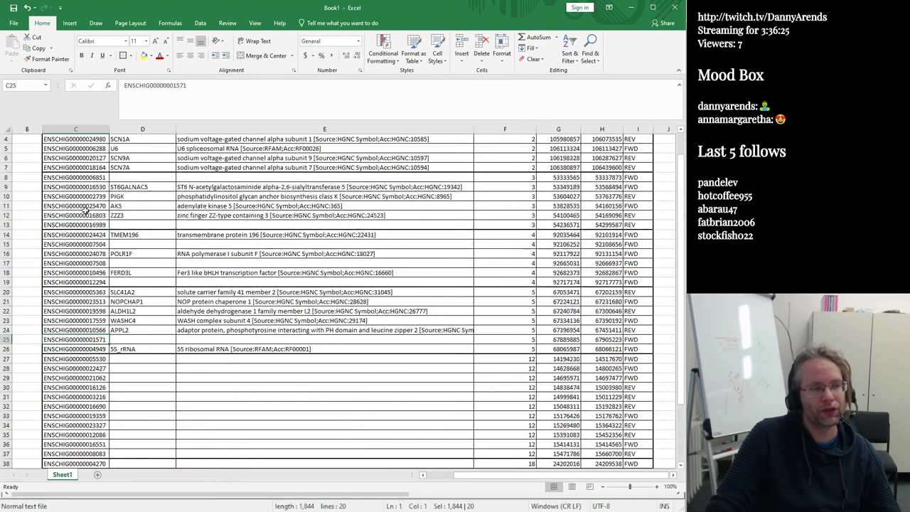
{"action": "left_click", "coordinate": [81, 160]}
{"action": "left_click_drag", "start_coordinate": [81, 159], "coordinate": [75, 456]}
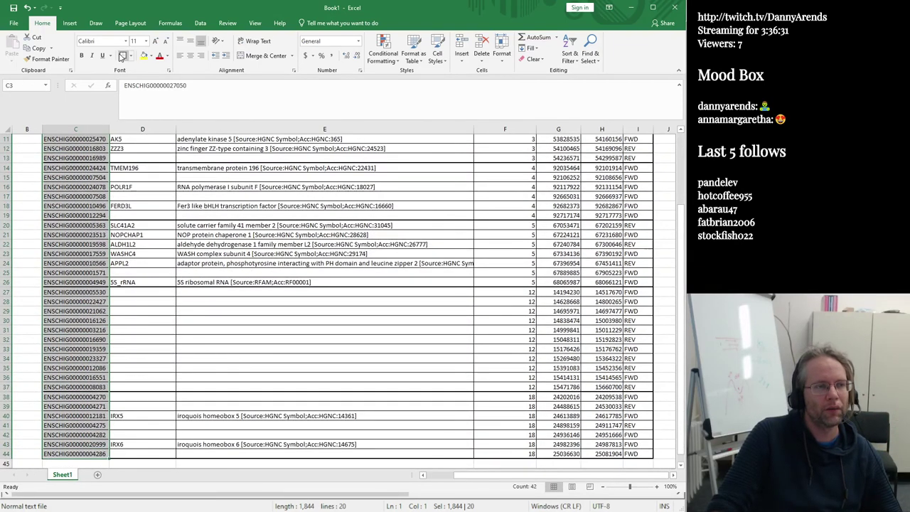
Review the bordered gene table from its header row down to the chromosome 18 genes.
{"action": "key", "text": "ctrl+BackSpace"}
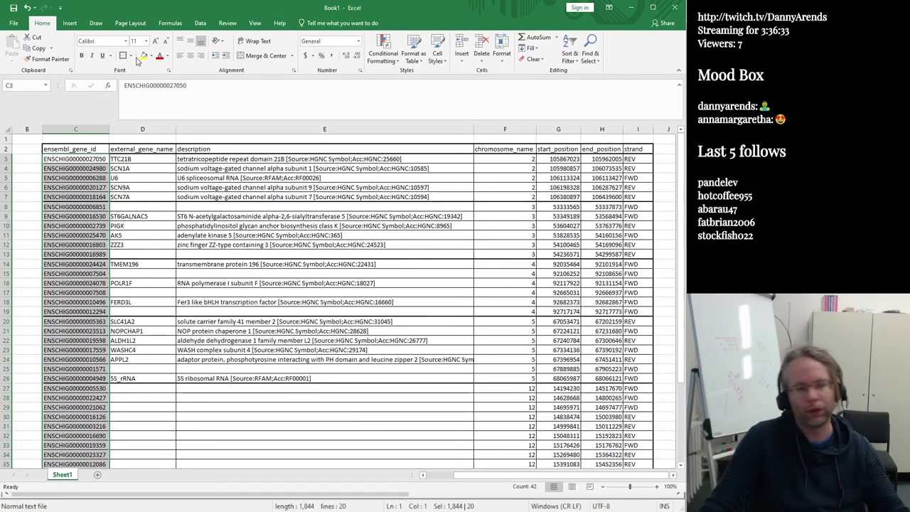
{"action": "scroll", "coordinate": [308, 309], "scroll_direction": "down", "scroll_amount": 4}
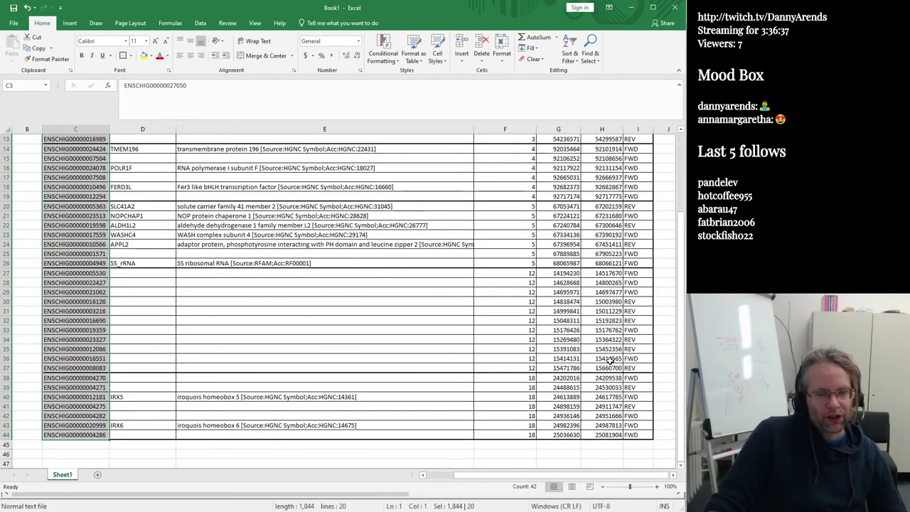
{"action": "scroll", "coordinate": [224, 303], "scroll_direction": "up", "scroll_amount": 3}
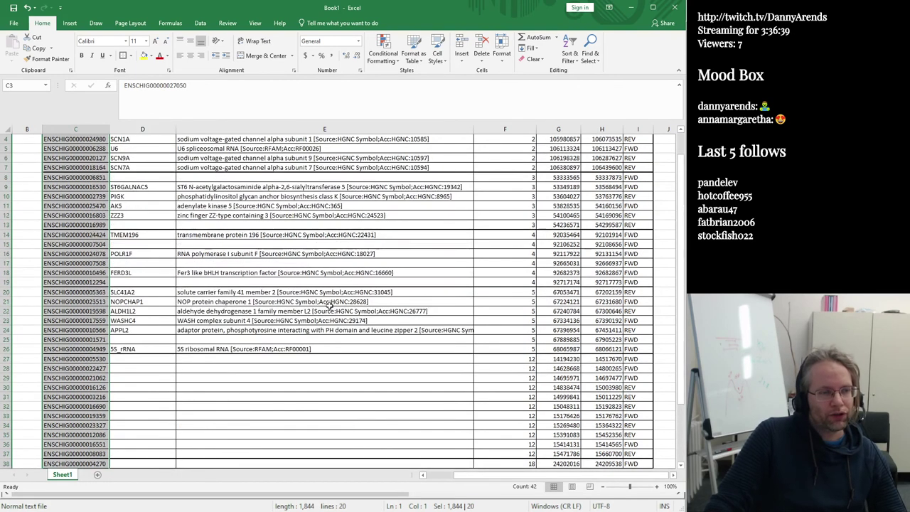
{"action": "scroll", "coordinate": [341, 304], "scroll_direction": "up", "scroll_amount": 1}
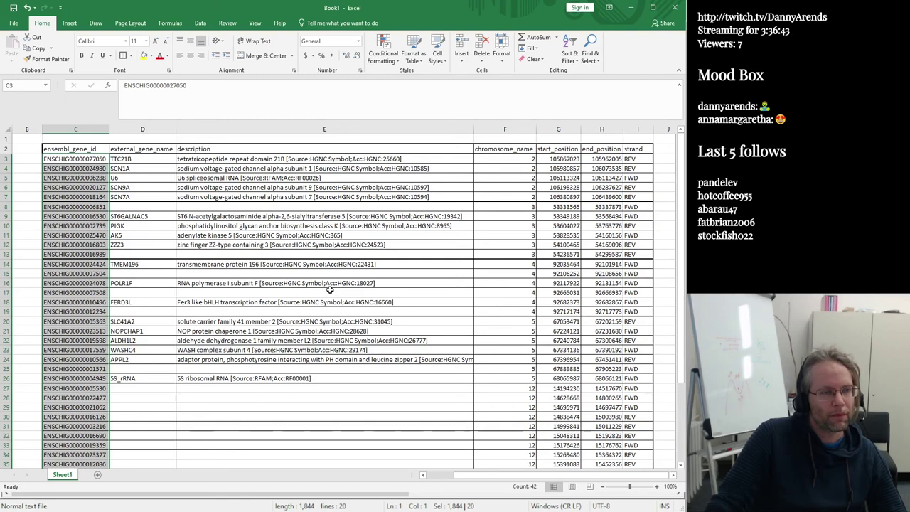
{"action": "left_click_drag", "start_coordinate": [69, 149], "coordinate": [638, 148]}
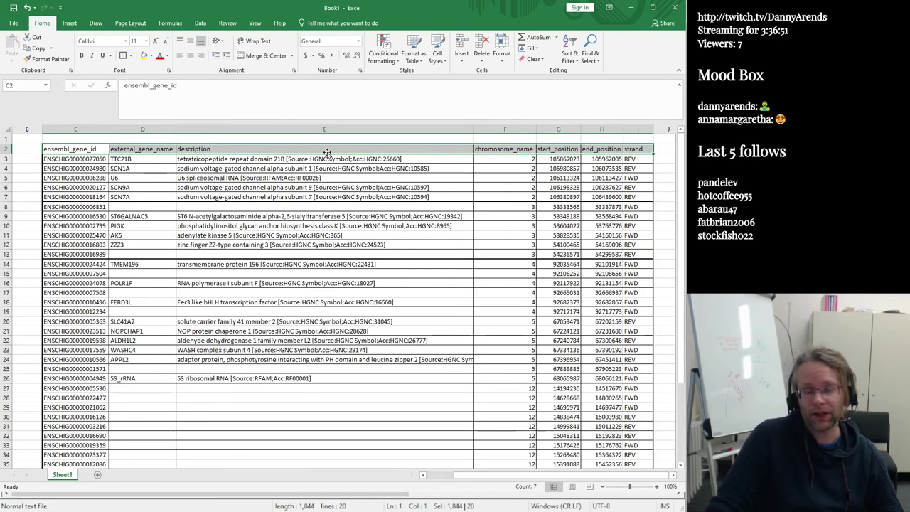
{"action": "scroll", "coordinate": [174, 324], "scroll_direction": "down", "scroll_amount": 2}
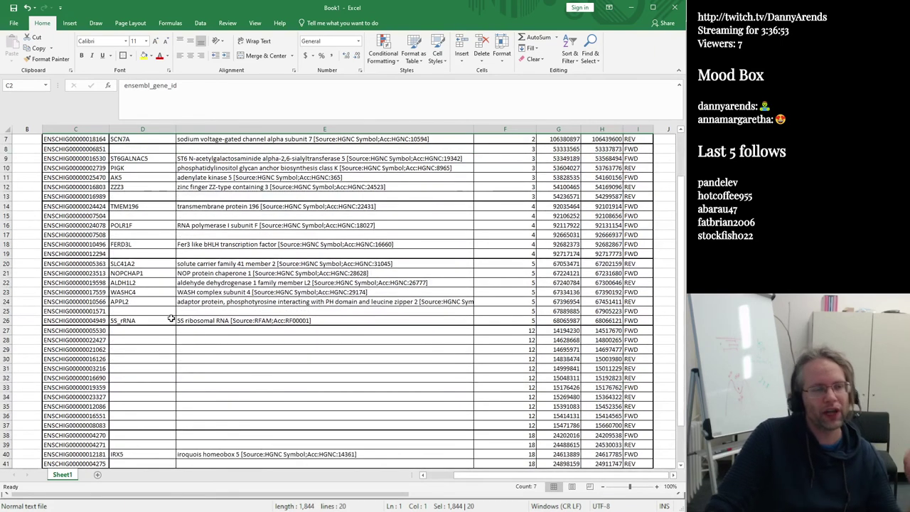
{"action": "scroll", "coordinate": [154, 310], "scroll_direction": "up", "scroll_amount": 2}
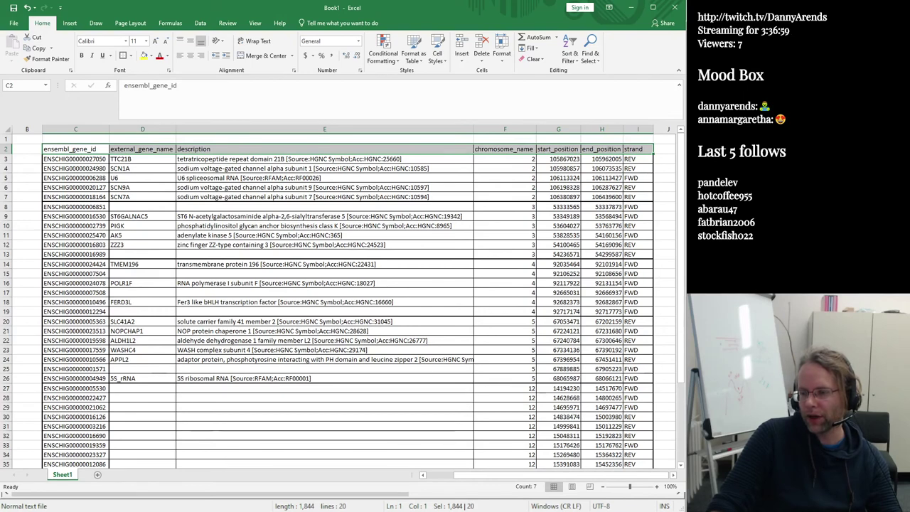
Copy the gene name SLC41A2 from D20 and look up "SLC41A2 milk" on Google in the web browser.
{"action": "left_click", "coordinate": [139, 322]}
{"action": "key", "text": "ctrl+c"}
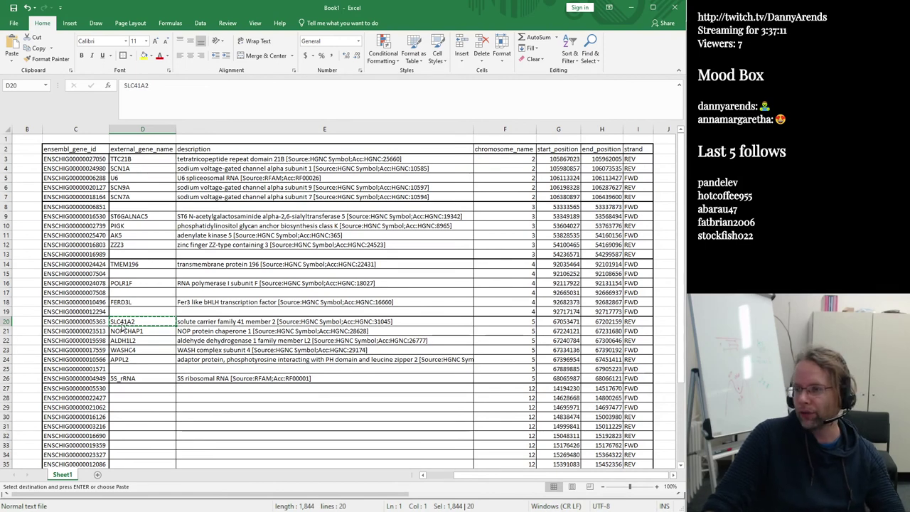
{"action": "scroll", "coordinate": [125, 324], "scroll_direction": "up", "scroll_amount": 2, "text": "ctrl"}
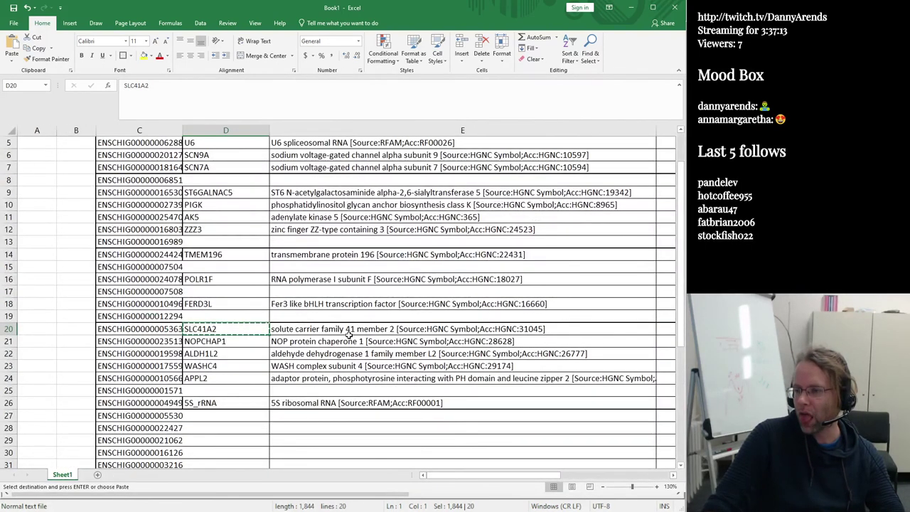
{"action": "scroll", "coordinate": [306, 334], "scroll_direction": "up", "scroll_amount": 1}
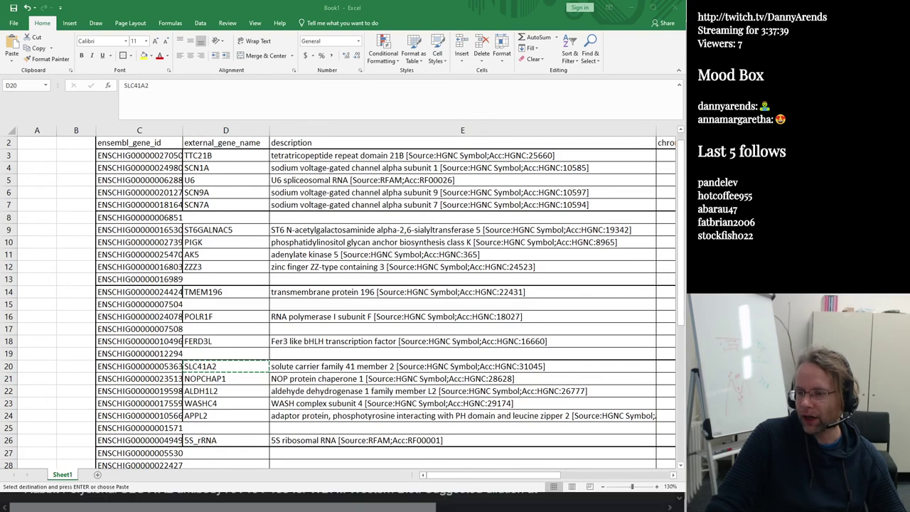
{"action": "key", "text": "alt+Tab"}
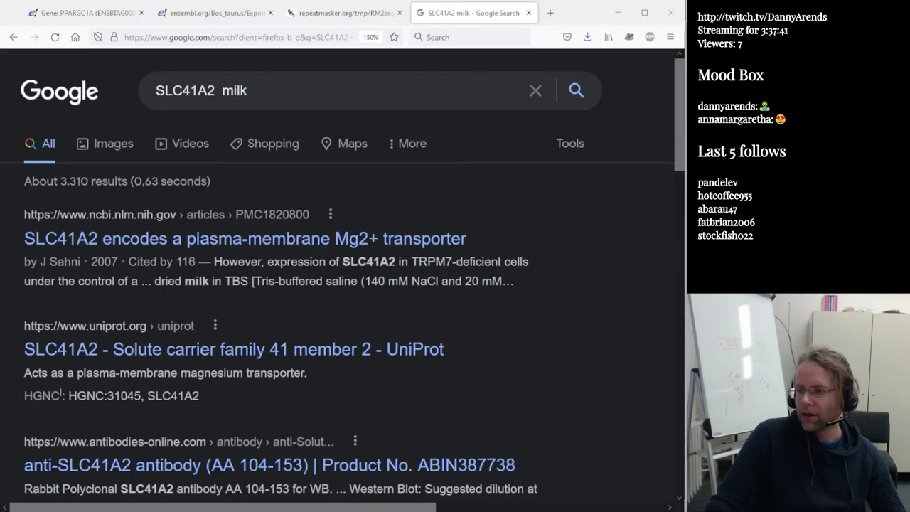
{"action": "key", "text": "ctrl+minus"}
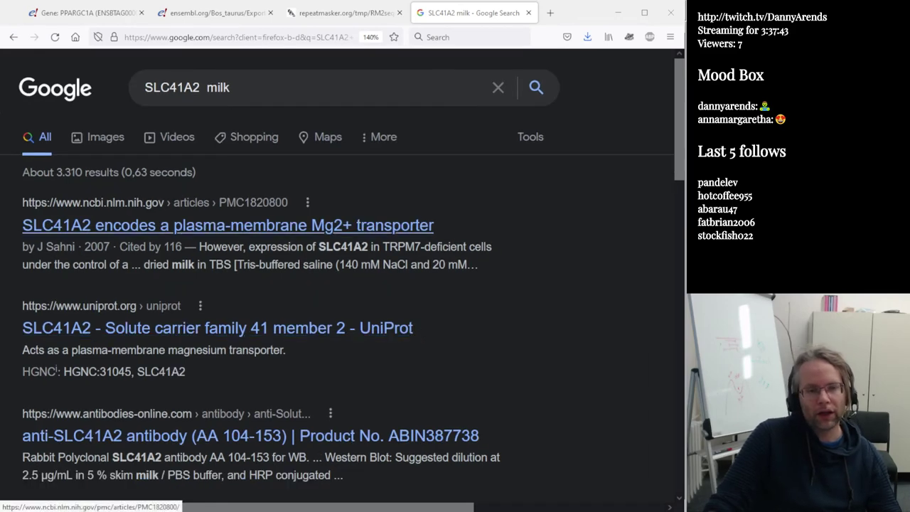
Open the article "SLC41A2 encodes a plasma-membrane Mg2+ transporter" on PubMed Central and read its abstract.
{"action": "left_click", "coordinate": [213, 226]}
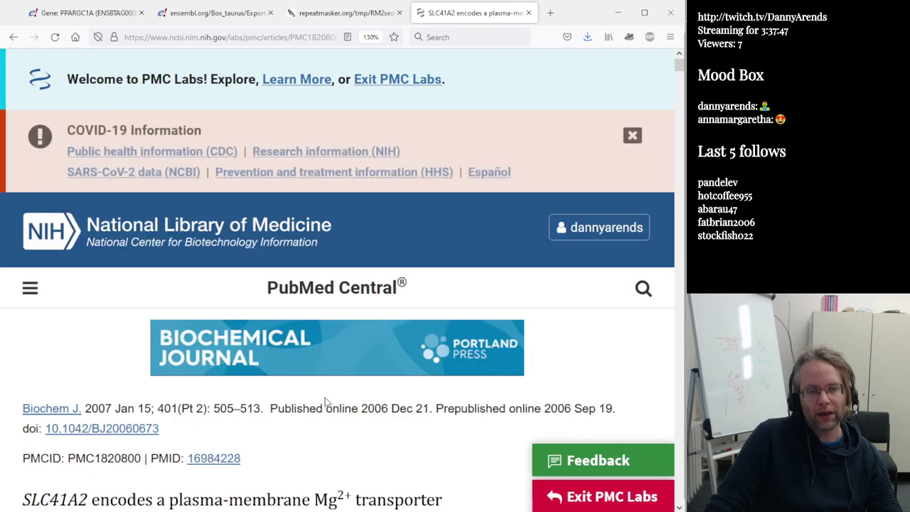
{"action": "scroll", "coordinate": [326, 402], "scroll_direction": "down", "scroll_amount": 3}
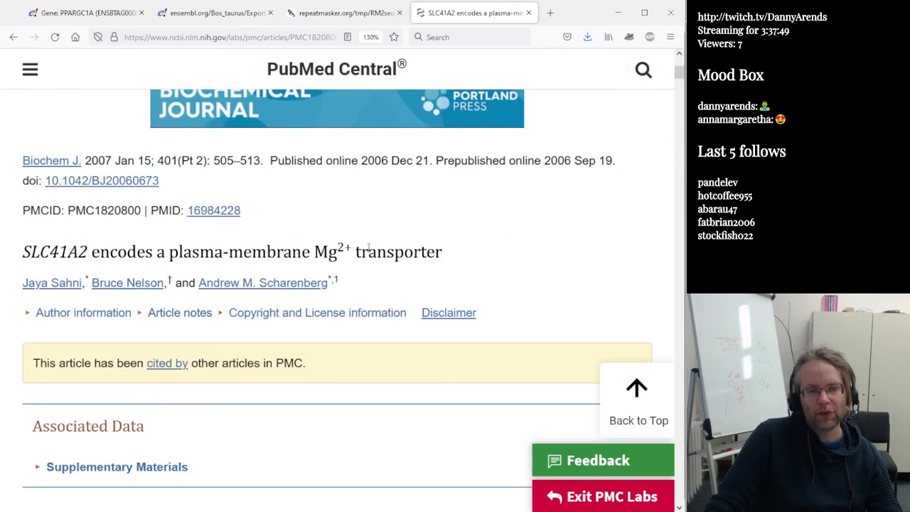
{"action": "scroll", "coordinate": [368, 246], "scroll_direction": "down", "scroll_amount": 4}
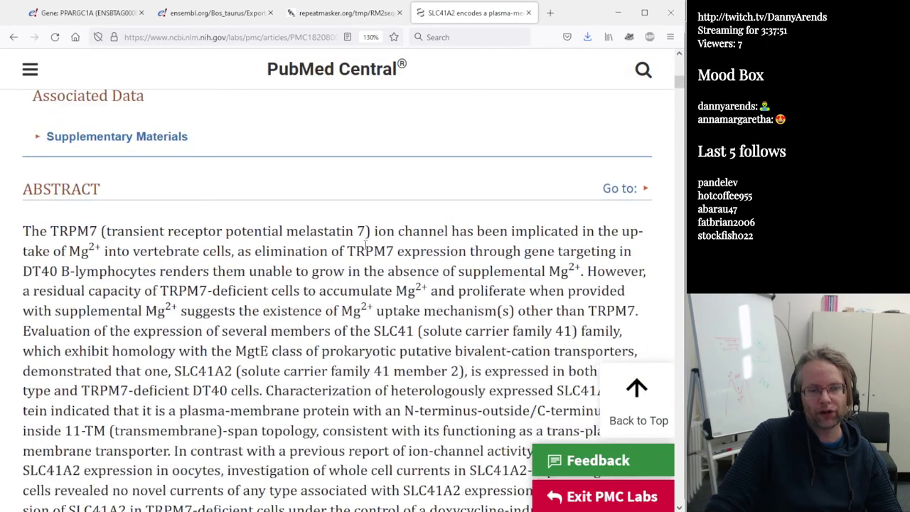
{"action": "left_click_drag", "start_coordinate": [78, 251], "coordinate": [472, 252]}
{"action": "left_click", "coordinate": [354, 252]}
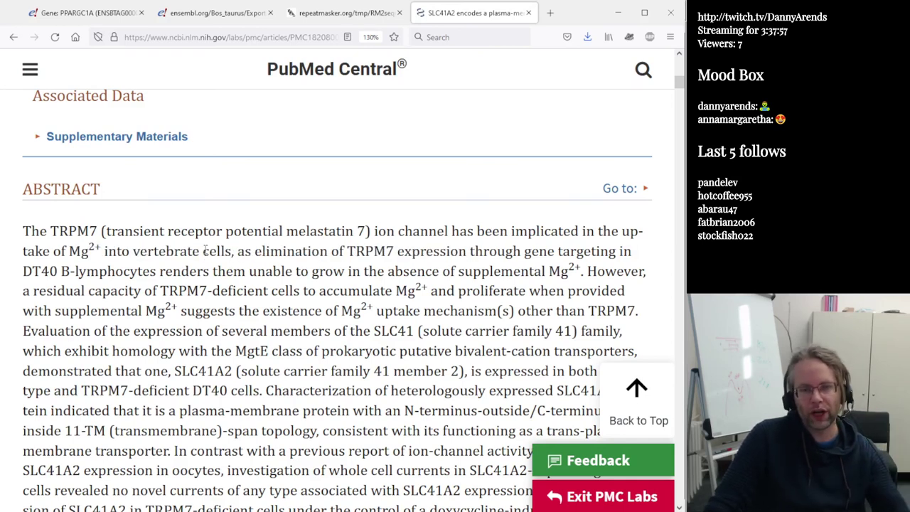
{"action": "scroll", "coordinate": [205, 254], "scroll_direction": "down", "scroll_amount": 2}
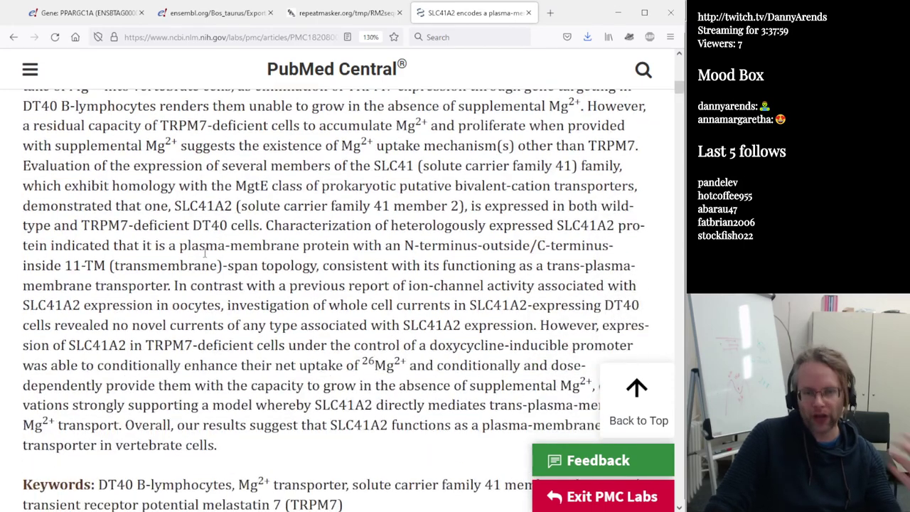
Return to the "SLC41A2 milk" results, look through them and open the paper "Profiling solute-carrier transporters in key metabolic tissues".
{"action": "left_click", "coordinate": [14, 37]}
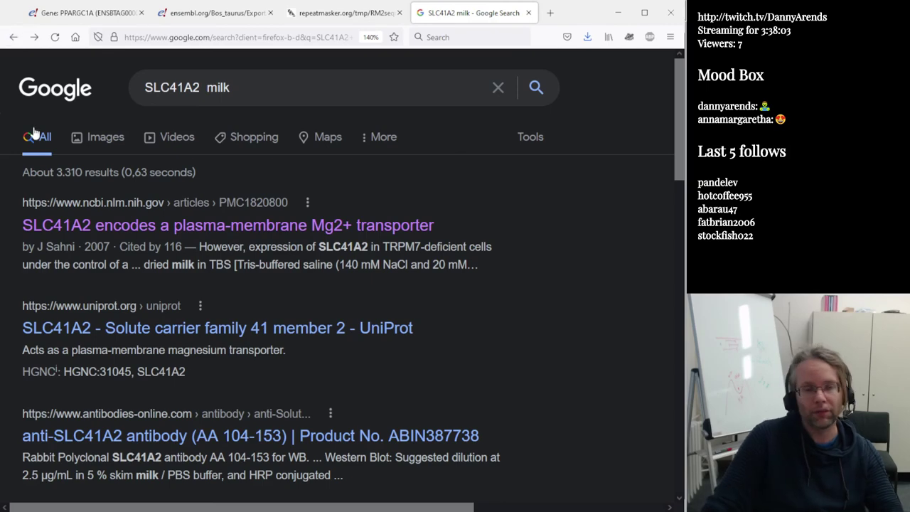
{"action": "scroll", "coordinate": [226, 236], "scroll_direction": "down", "scroll_amount": 4}
{"action": "scroll", "coordinate": [225, 239], "scroll_direction": "down", "scroll_amount": 2}
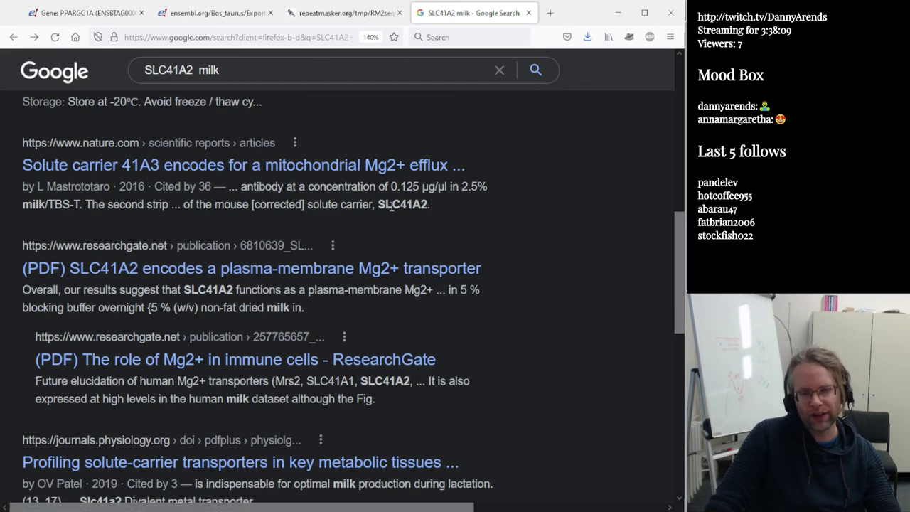
{"action": "scroll", "coordinate": [363, 310], "scroll_direction": "down", "scroll_amount": 2}
{"action": "scroll", "coordinate": [364, 307], "scroll_direction": "down", "scroll_amount": 1}
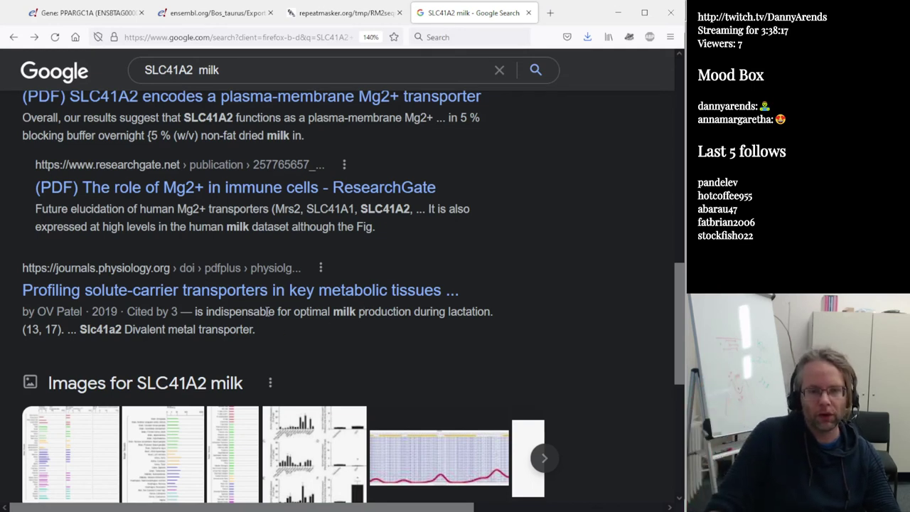
{"action": "triple_click", "coordinate": [269, 311]}
{"action": "left_click", "coordinate": [222, 293]}
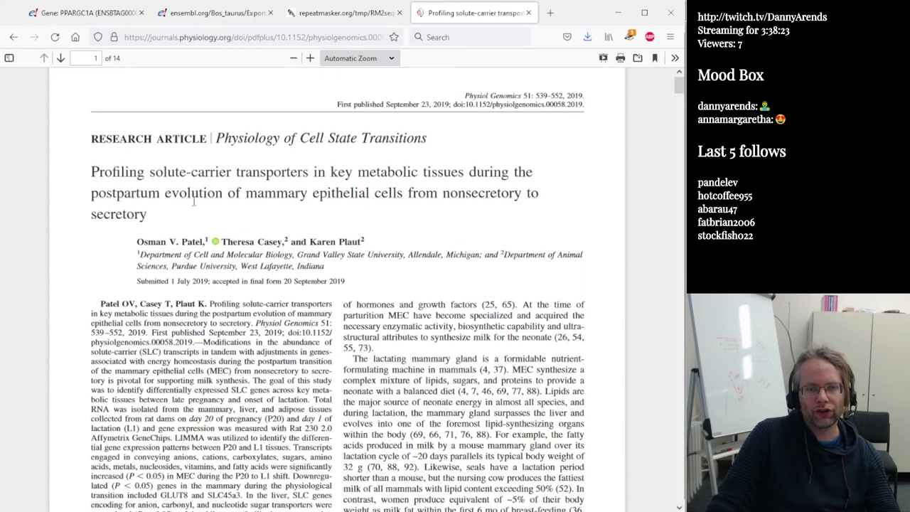
Read the paper's title, find SLC41A2 in the PDF and examine its row and the caption of the Fig. 3 heat map.
{"action": "left_click_drag", "start_coordinate": [193, 194], "coordinate": [479, 190]}
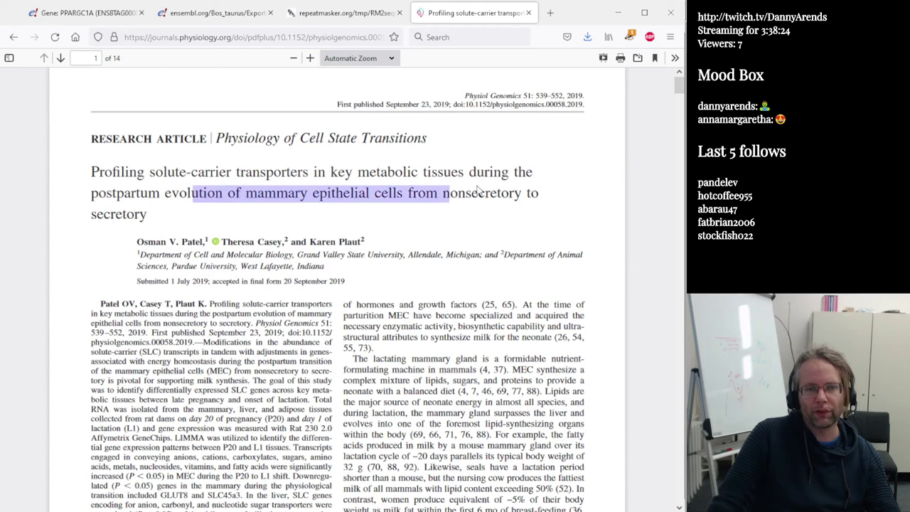
{"action": "left_click", "coordinate": [441, 202]}
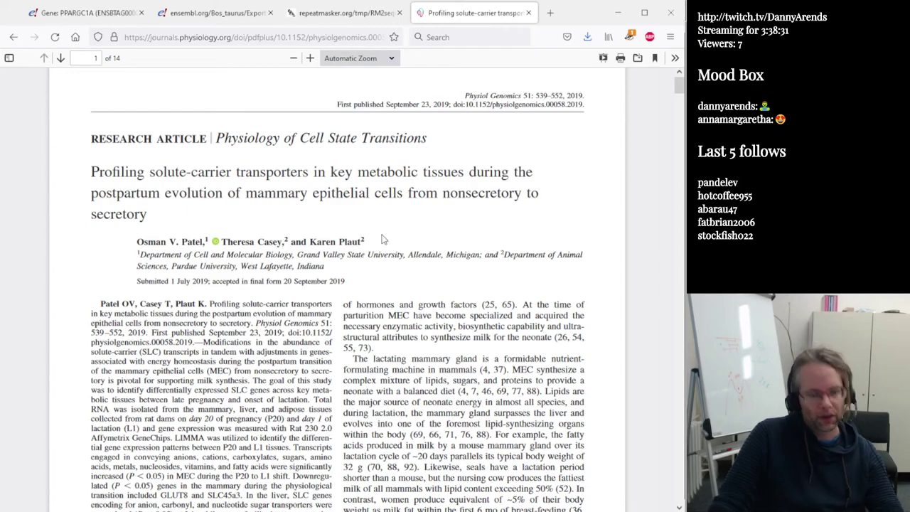
{"action": "key", "text": "ctrl+f"}
{"action": "key", "text": "ctrl+v"}
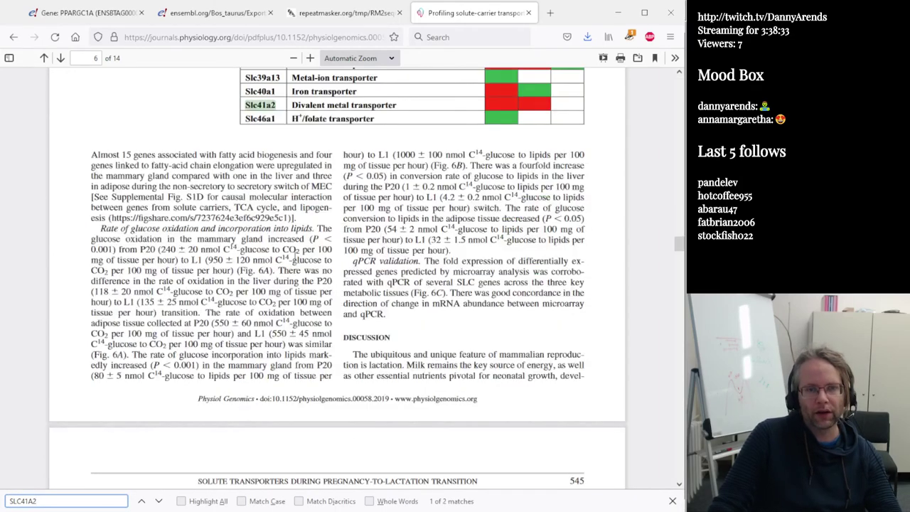
{"action": "scroll", "coordinate": [294, 260], "scroll_direction": "up", "scroll_amount": 5}
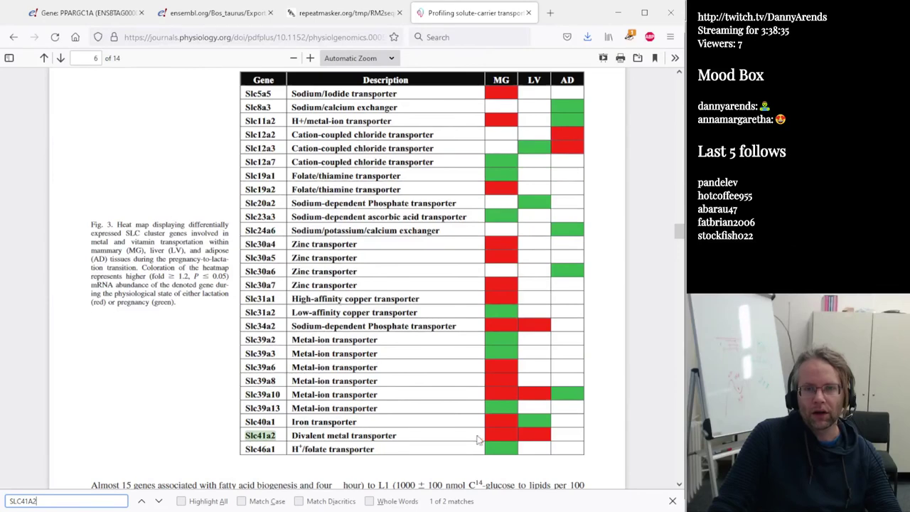
{"action": "scroll", "coordinate": [470, 440], "scroll_direction": "down", "scroll_amount": 1}
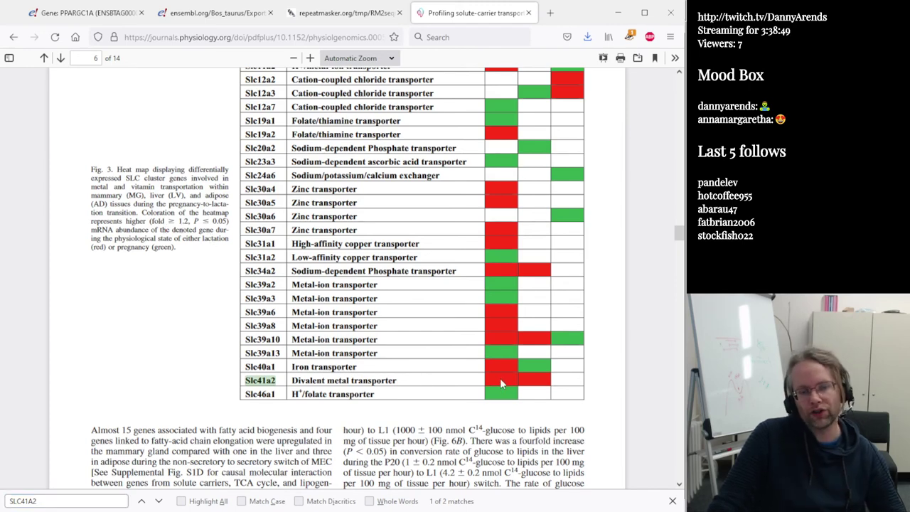
{"action": "scroll", "coordinate": [494, 349], "scroll_direction": "up", "scroll_amount": 3}
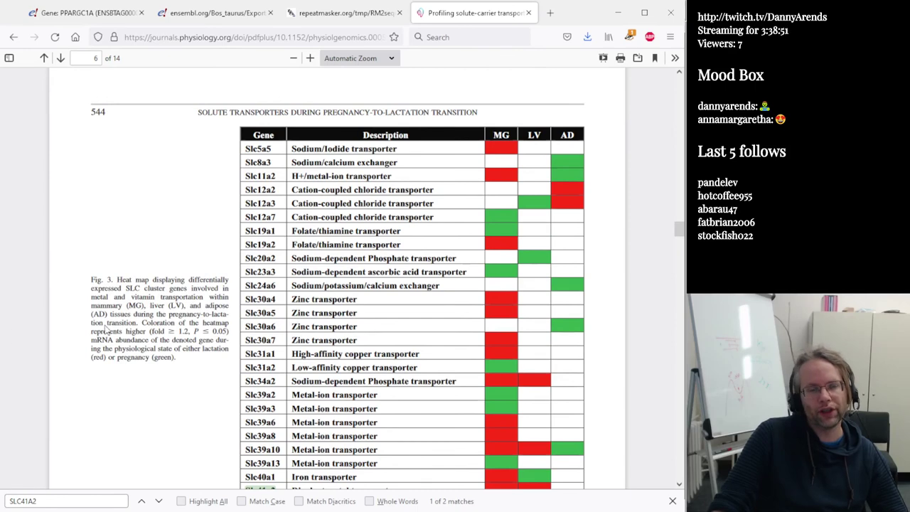
{"action": "scroll", "coordinate": [494, 400], "scroll_direction": "down", "scroll_amount": 3}
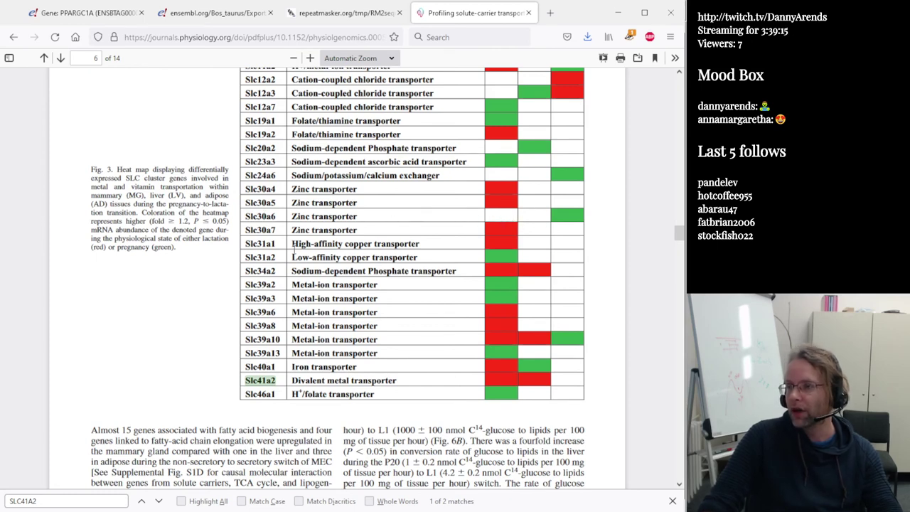
Go back to the Google results and refine the search to SLC41A2 "milk production".
{"action": "left_click", "coordinate": [14, 37]}
{"action": "scroll", "coordinate": [228, 270], "scroll_direction": "down", "scroll_amount": 4}
{"action": "scroll", "coordinate": [205, 298], "scroll_direction": "down", "scroll_amount": 2}
{"action": "scroll", "coordinate": [126, 261], "scroll_direction": "up", "scroll_amount": 8}
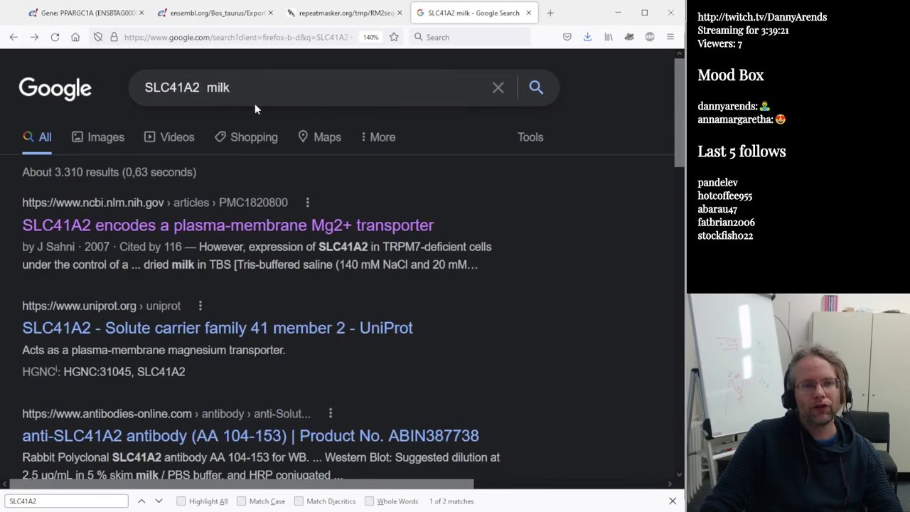
{"action": "left_click", "coordinate": [255, 85]}
{"action": "type", "text": "prod"}
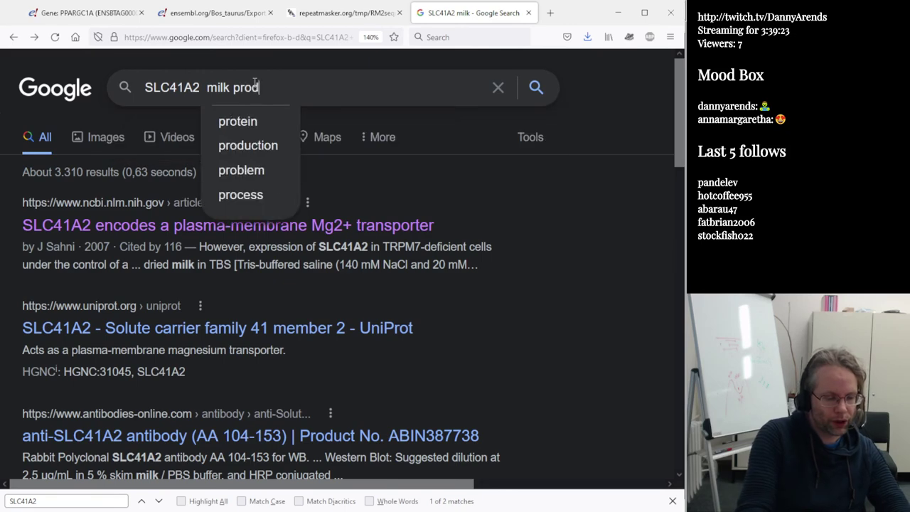
{"action": "type", "text": "uction\""}
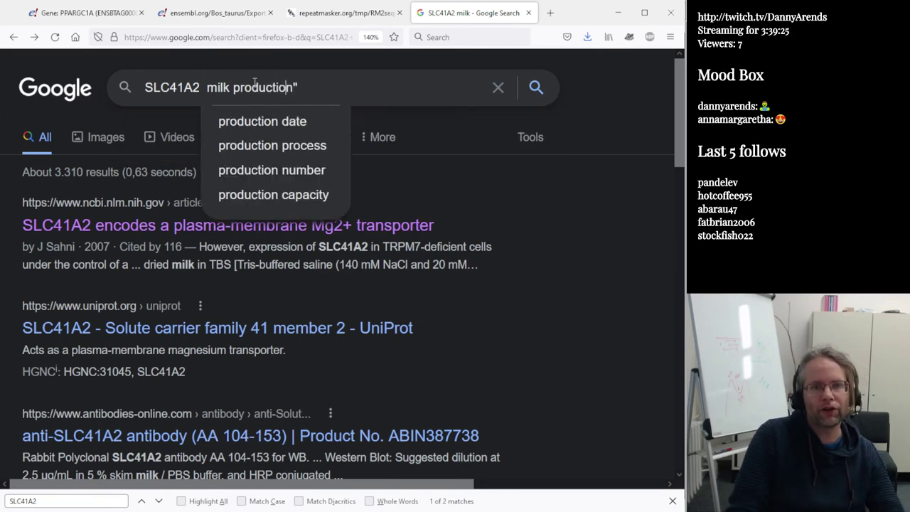
{"action": "type", "text": "\""}
{"action": "key", "text": "Return"}
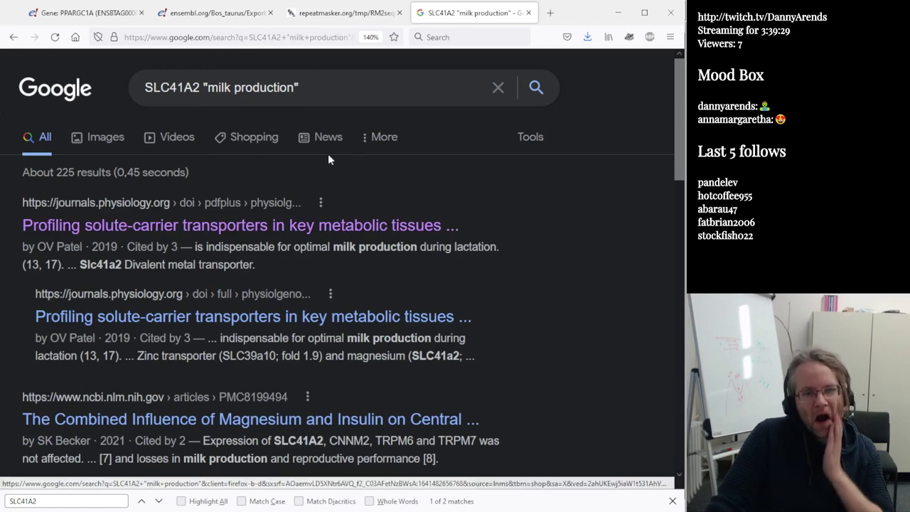
Review the SLC41A2 "milk production" results, including the article on feed efficiency and milk production traits in Indian dairy cattle.
{"action": "scroll", "coordinate": [354, 188], "scroll_direction": "down", "scroll_amount": 3}
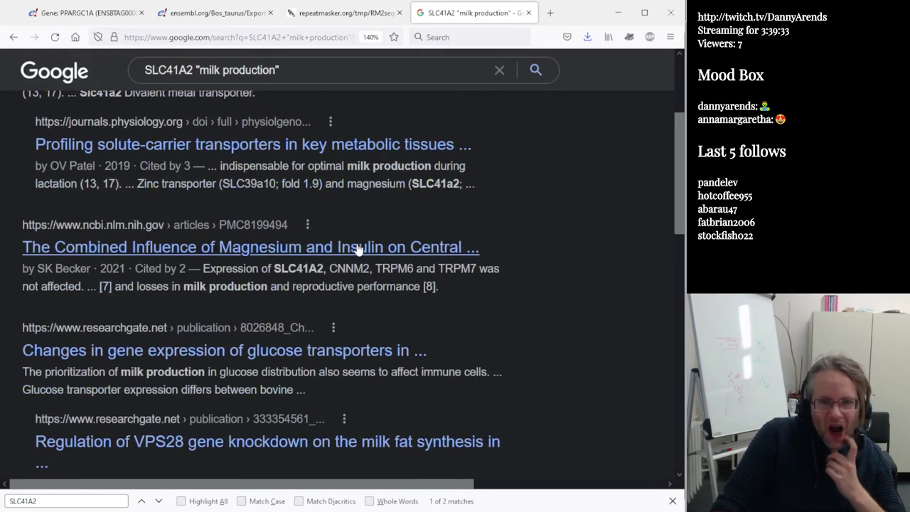
{"action": "scroll", "coordinate": [354, 260], "scroll_direction": "down", "scroll_amount": 3}
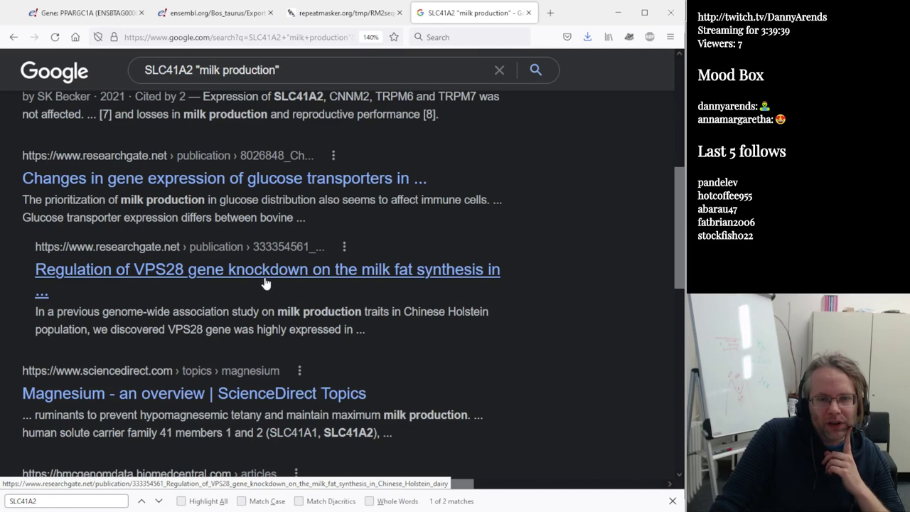
{"action": "scroll", "coordinate": [325, 294], "scroll_direction": "down", "scroll_amount": 3}
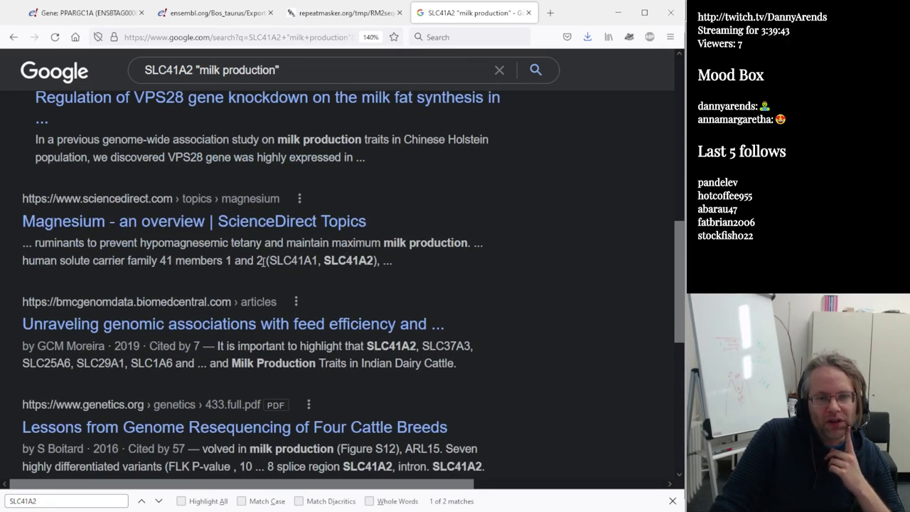
{"action": "scroll", "coordinate": [332, 257], "scroll_direction": "down", "scroll_amount": 2}
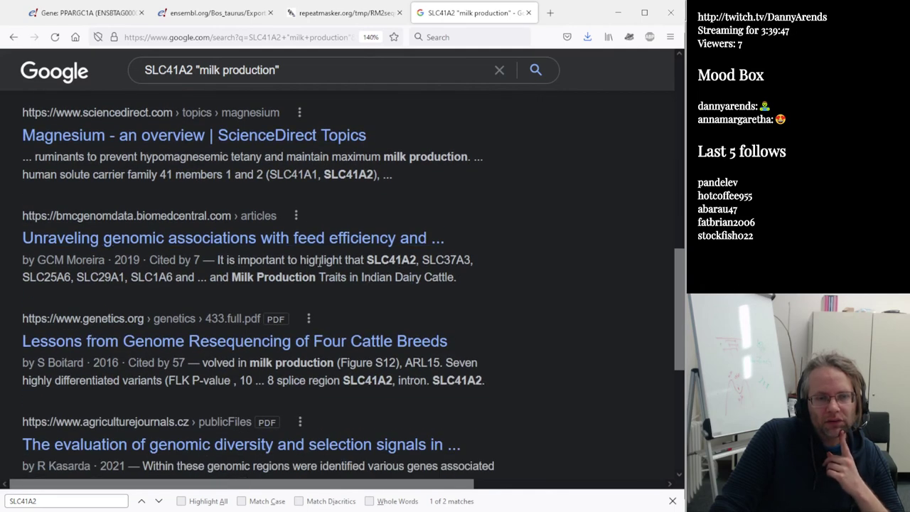
{"action": "scroll", "coordinate": [320, 270], "scroll_direction": "down", "scroll_amount": 2}
{"action": "left_click_drag", "start_coordinate": [226, 191], "coordinate": [443, 198]}
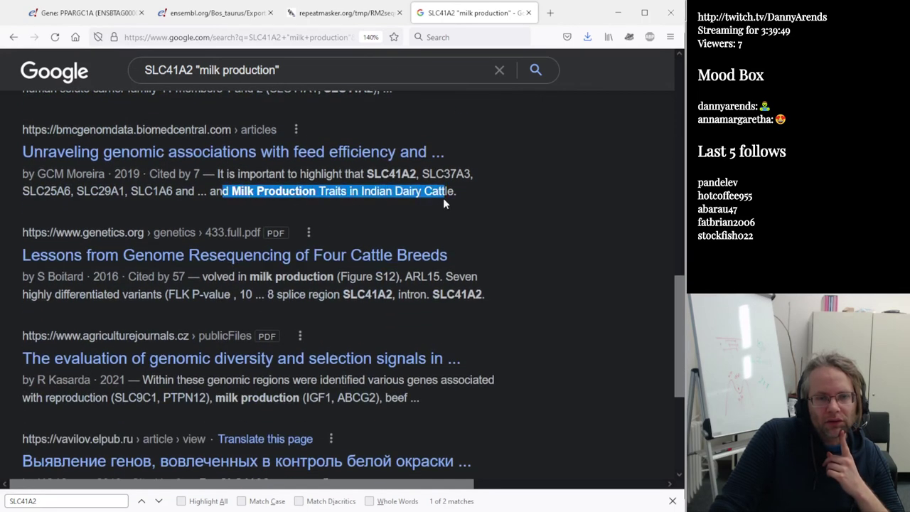
{"action": "left_click", "coordinate": [297, 191]}
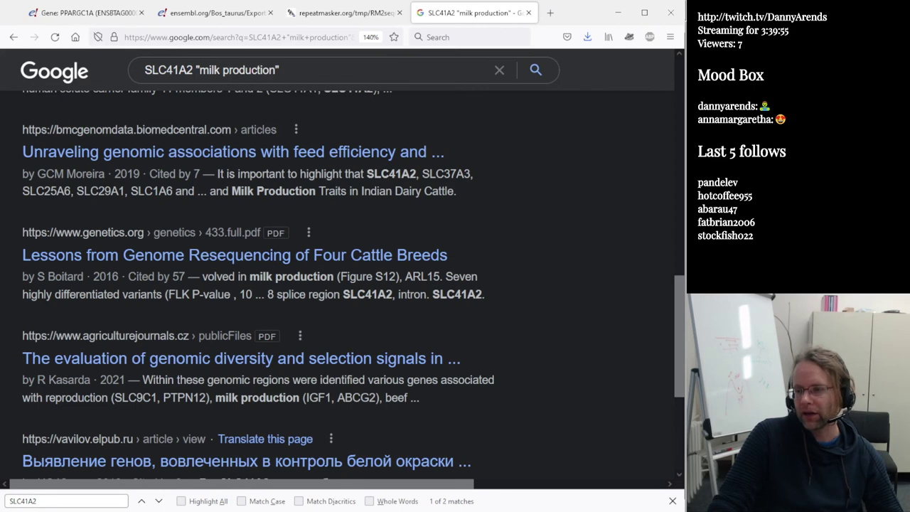
Switch to the Excel gene table and enter the note "might be interesting" in K20, beside the SLC41A2 row.
{"action": "key", "text": "alt+Tab"}
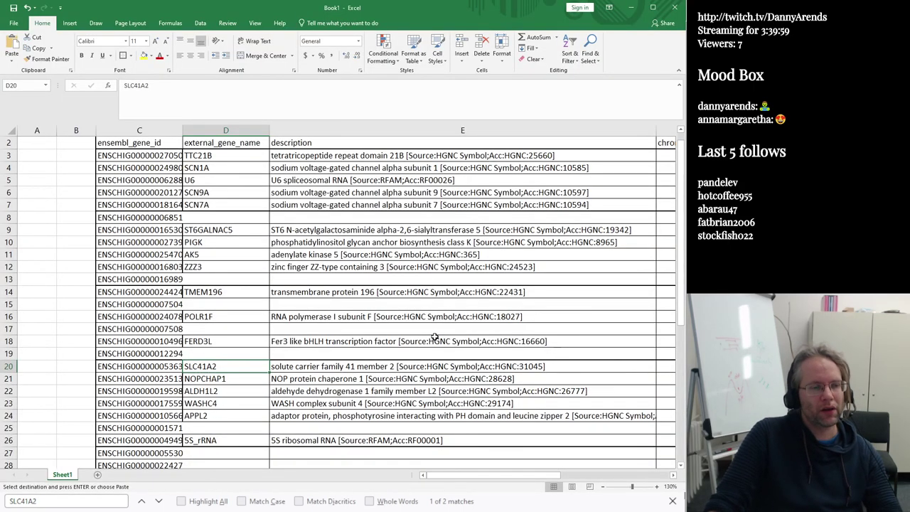
{"action": "scroll", "coordinate": [434, 337], "scroll_direction": "down", "scroll_amount": 2}
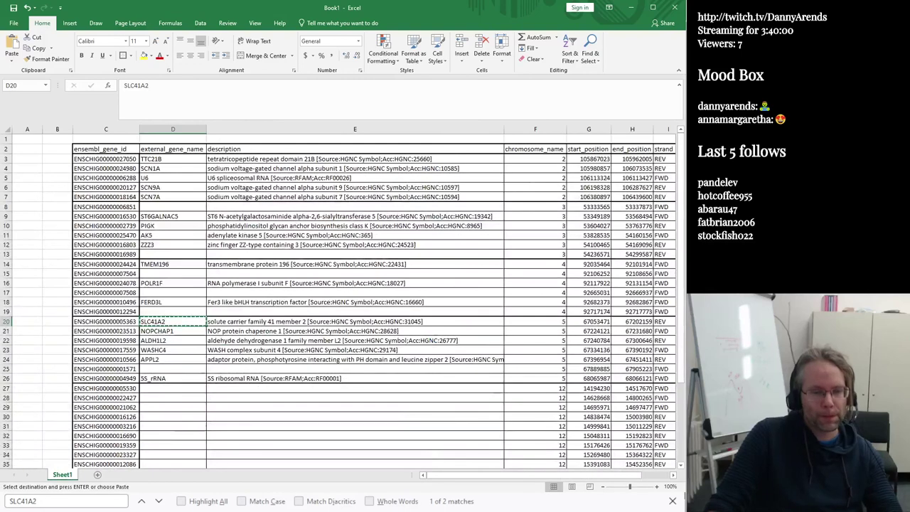
{"action": "left_click", "coordinate": [646, 474]}
{"action": "left_click_drag", "start_coordinate": [554, 477], "coordinate": [482, 477]}
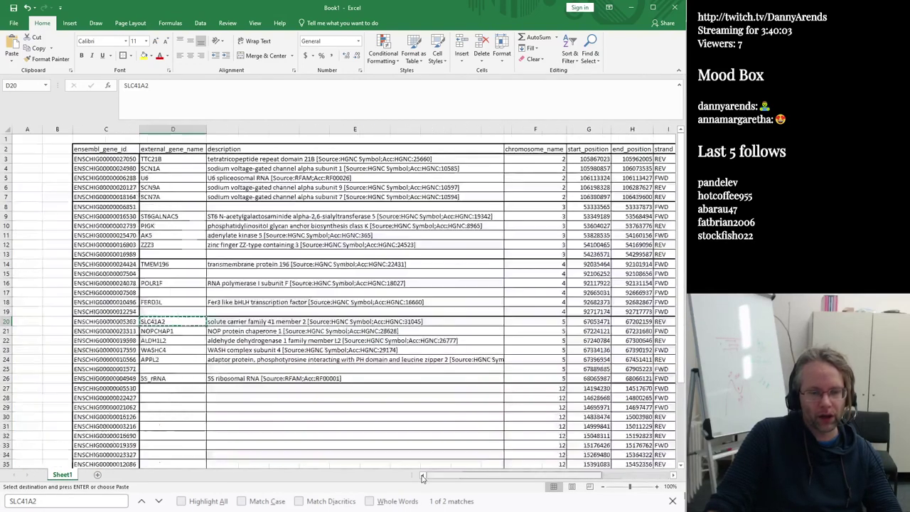
{"action": "left_click", "coordinate": [269, 313]}
{"action": "key", "text": "Down"}
{"action": "key", "text": "Right"}
{"action": "key", "text": "Right"}
{"action": "key", "text": "Right"}
{"action": "key", "text": "Right"}
{"action": "key", "text": "Right"}
{"action": "key", "text": "Right"}
{"action": "key", "text": "Left"}
{"action": "key", "text": "Right"}
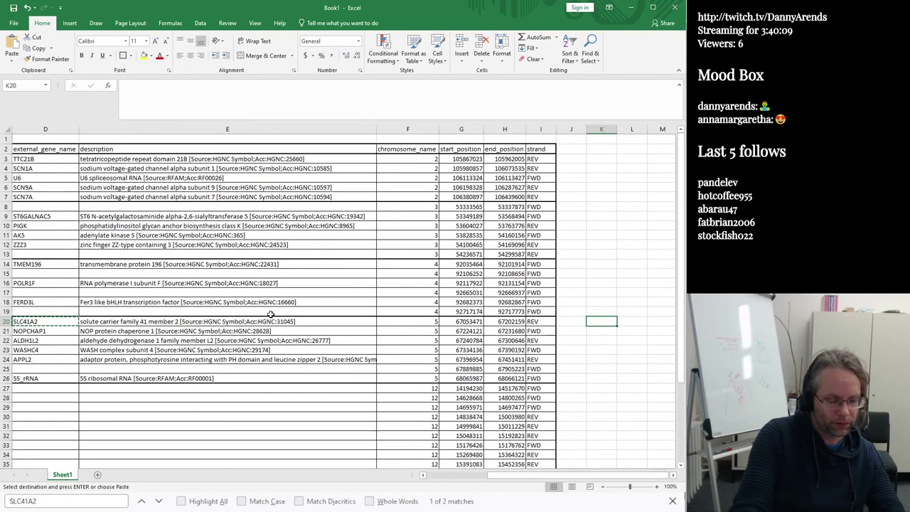
{"action": "type", "text": "inmig"}
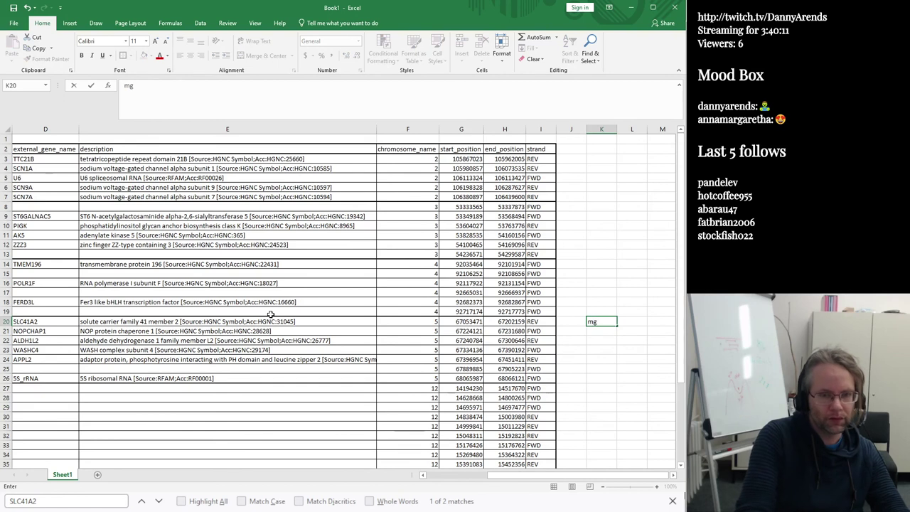
{"action": "type", "text": "ht be i"}
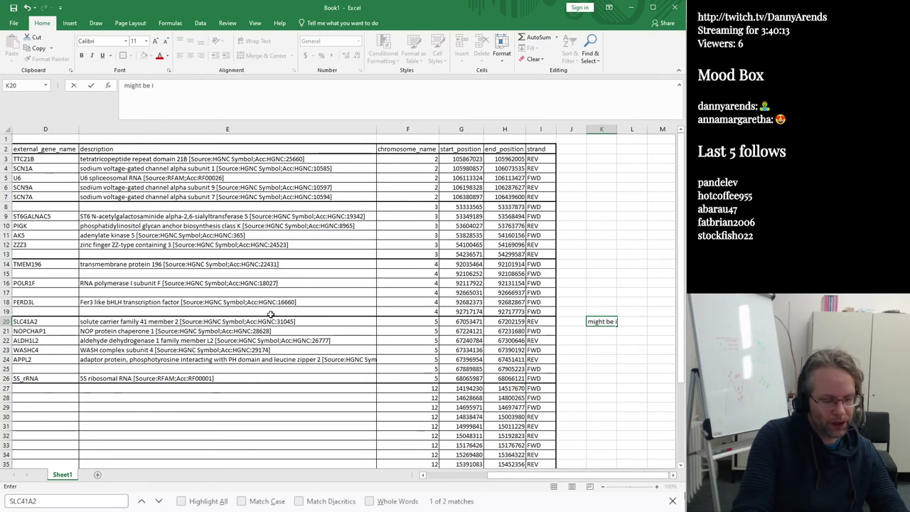
{"action": "type", "text": "nteresteing"}
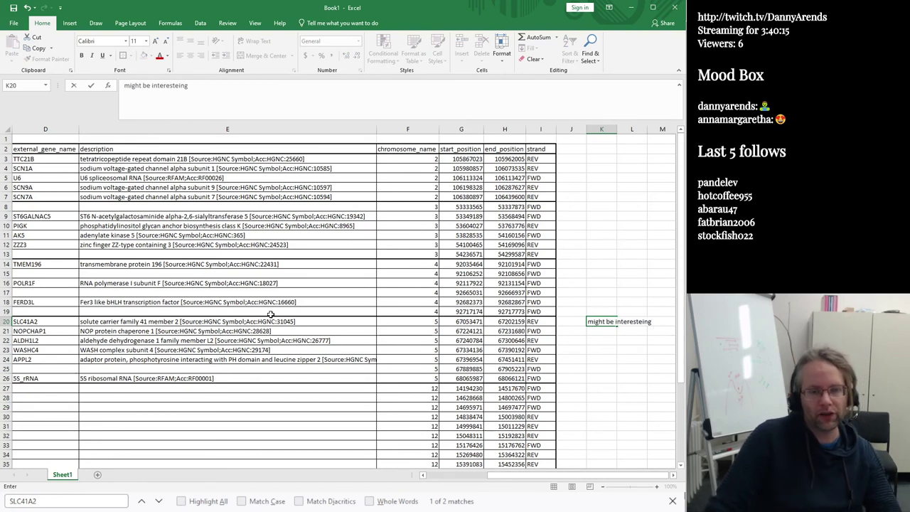
{"action": "key", "text": "BackSpace"}
{"action": "key", "text": "BackSpace"}
{"action": "key", "text": "BackSpace"}
{"action": "key", "text": "BackSpace"}
{"action": "type", "text": "ing"}
Extend the SLC41A2 note with a colon and the paper's DOI, 10.1152/physiolgenomics.00058.2019.
{"action": "key", "text": "alt+Tab"}
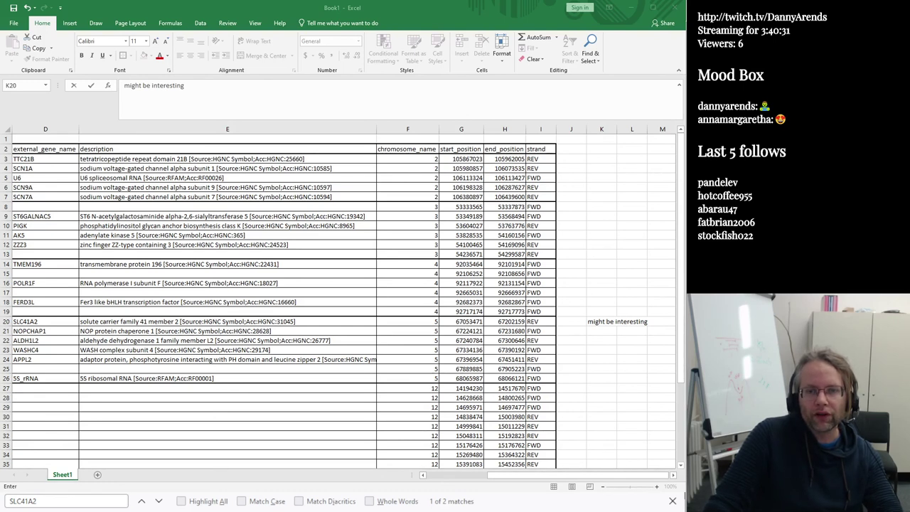
{"action": "key", "text": "alt+Tab"}
{"action": "left_click", "coordinate": [635, 321]}
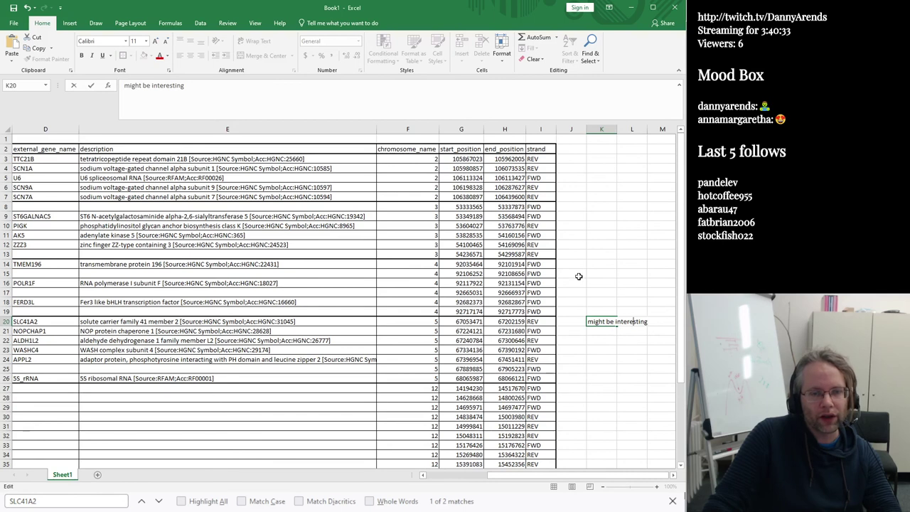
{"action": "type", "text": ":"}
{"action": "key", "text": "ctrl+v"}
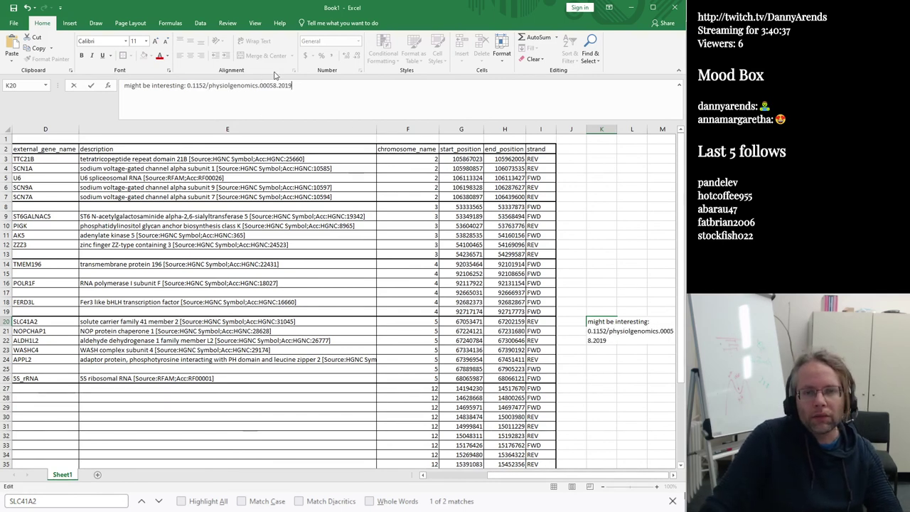
{"action": "type", "text": "1"}
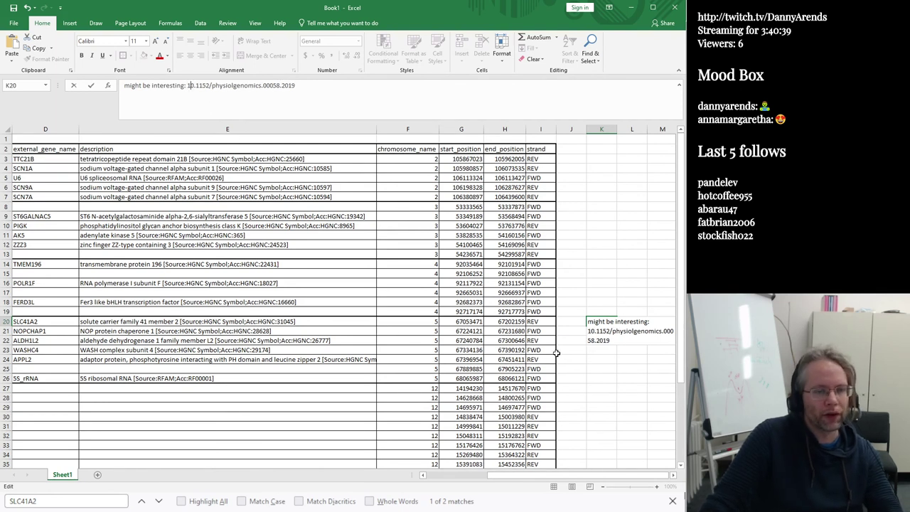
{"action": "left_click", "coordinate": [601, 378]}
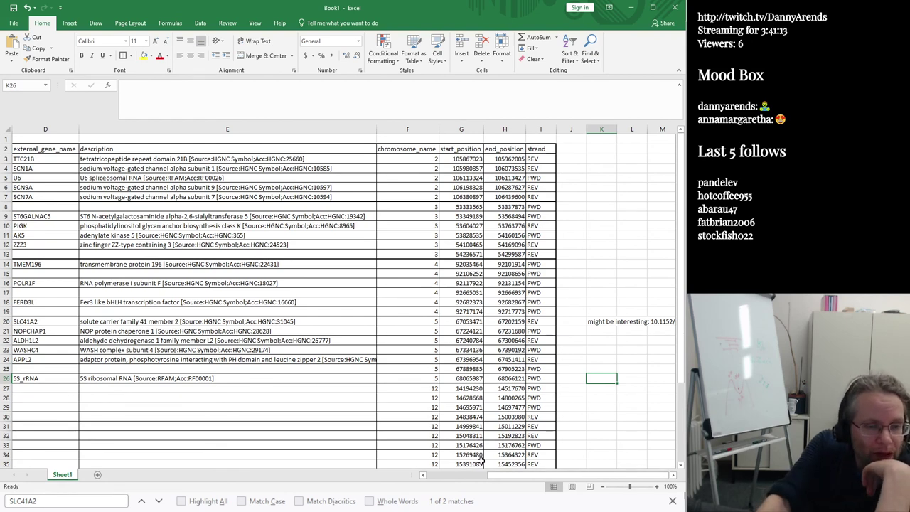
Look through the gene table for entries without gene names, including the chromosome 12 block in rows 27 to 37.
{"action": "scroll", "coordinate": [460, 478], "scroll_direction": "left", "scroll_amount": 3}
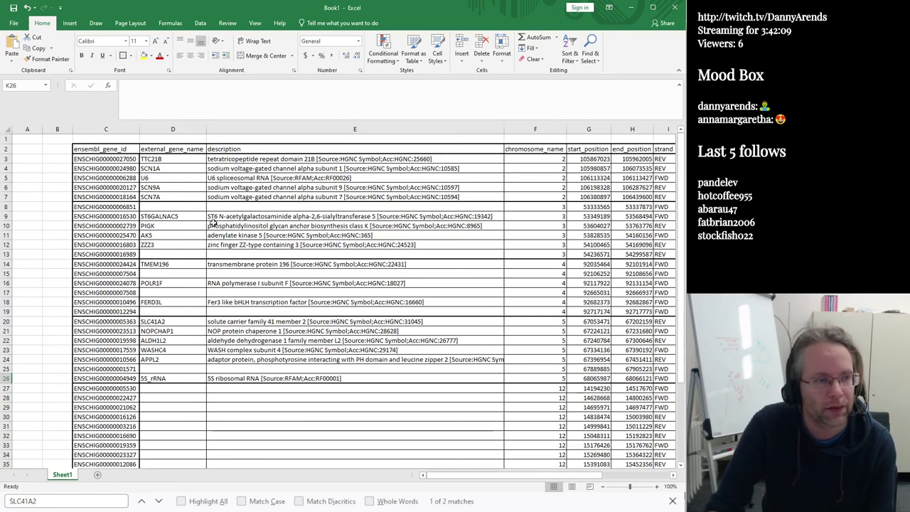
{"action": "left_click", "coordinate": [153, 206]}
{"action": "left_click", "coordinate": [107, 207]}
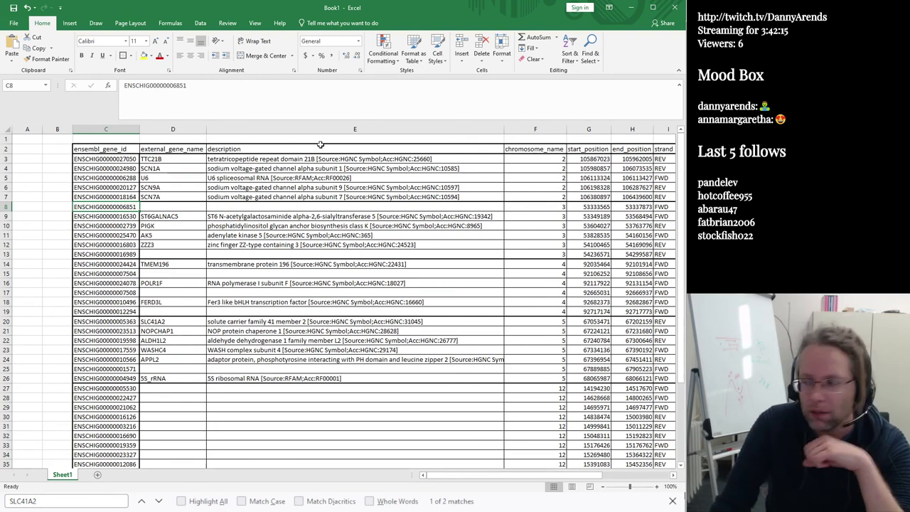
{"action": "scroll", "coordinate": [299, 186], "scroll_direction": "down", "scroll_amount": 6}
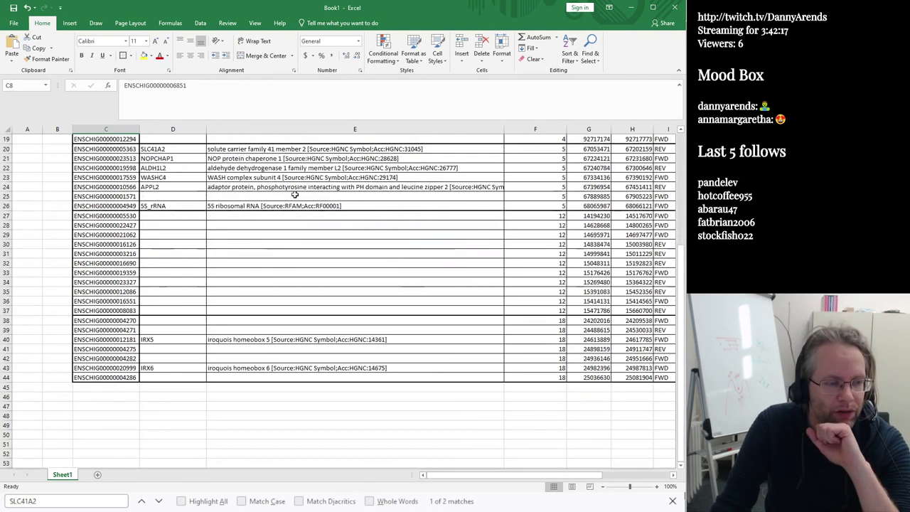
{"action": "left_click_drag", "start_coordinate": [105, 216], "coordinate": [446, 306]}
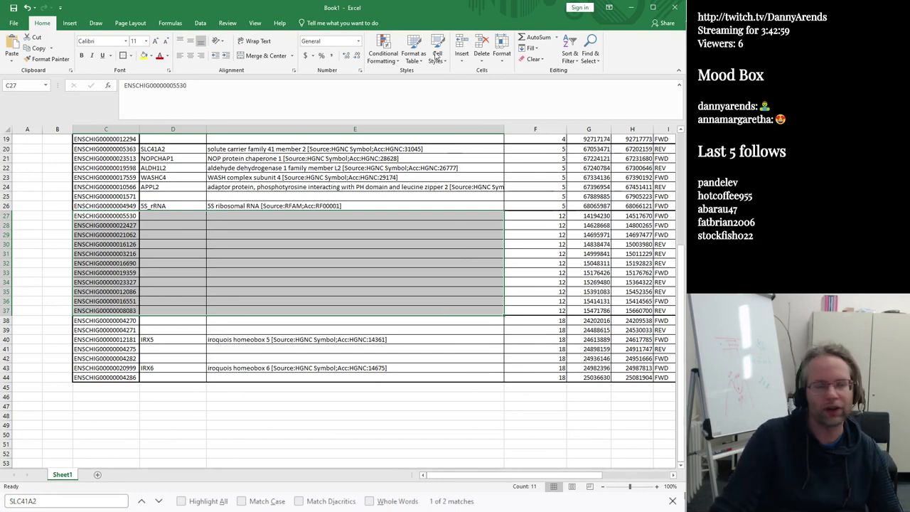
{"action": "left_click", "coordinate": [359, 282]}
{"action": "scroll", "coordinate": [362, 270], "scroll_direction": "up", "scroll_amount": 5}
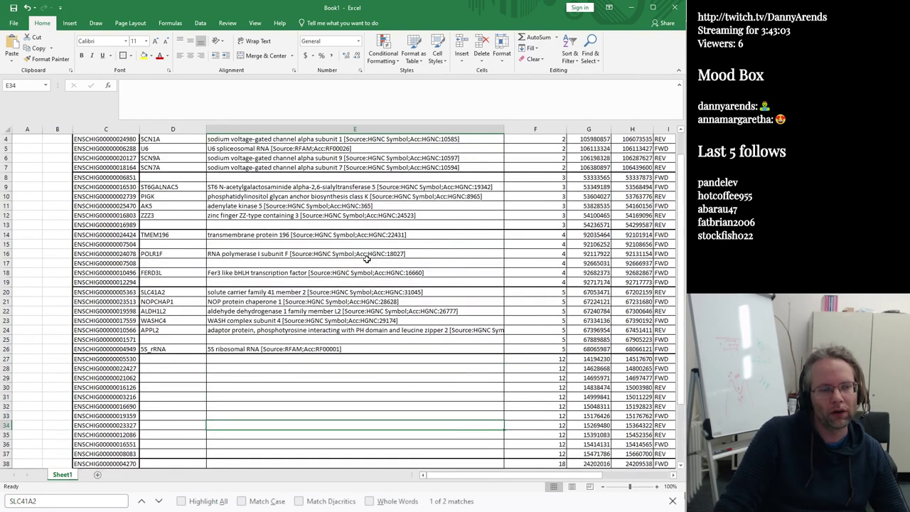
{"action": "scroll", "coordinate": [366, 258], "scroll_direction": "up", "scroll_amount": 1}
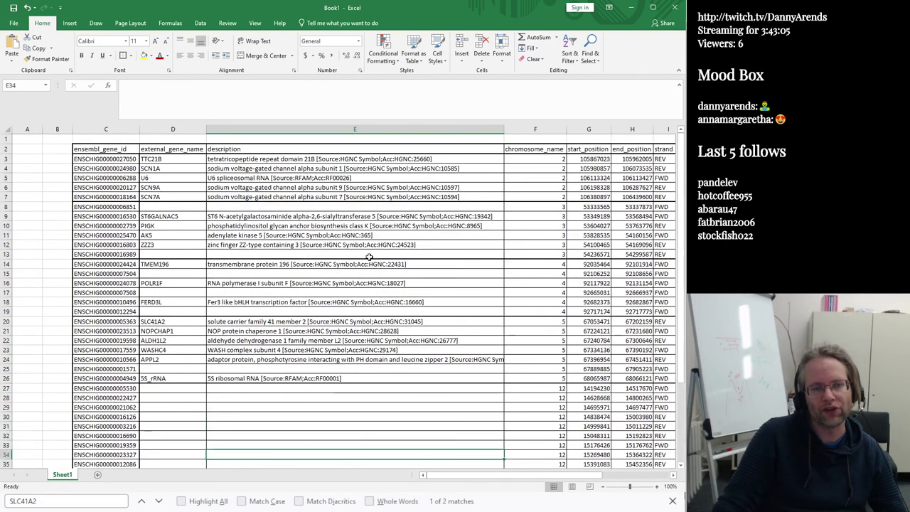
Rename the chromosome_name header to "Chr" and fit the column width to its contents.
{"action": "left_click", "coordinate": [532, 149]}
{"action": "left_click_drag", "start_coordinate": [242, 91], "coordinate": [117, 84]}
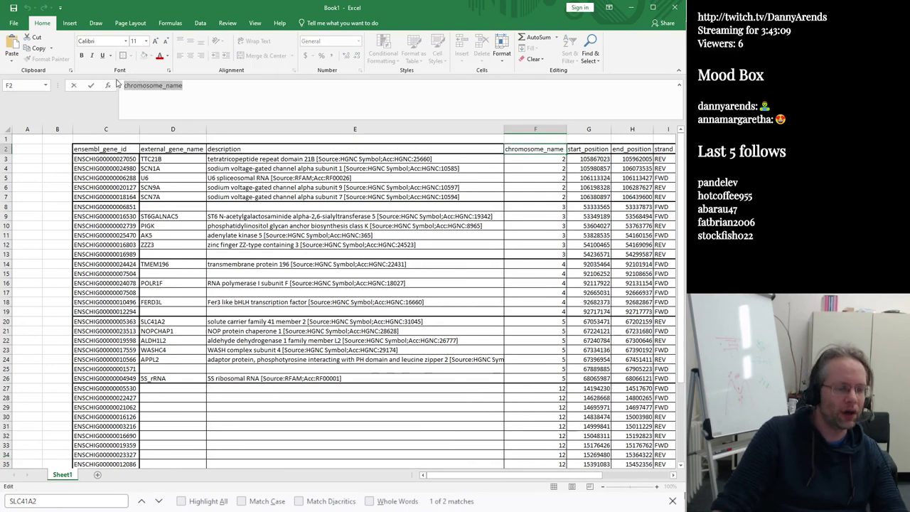
{"action": "type", "text": "Chr"}
{"action": "key", "text": "Return"}
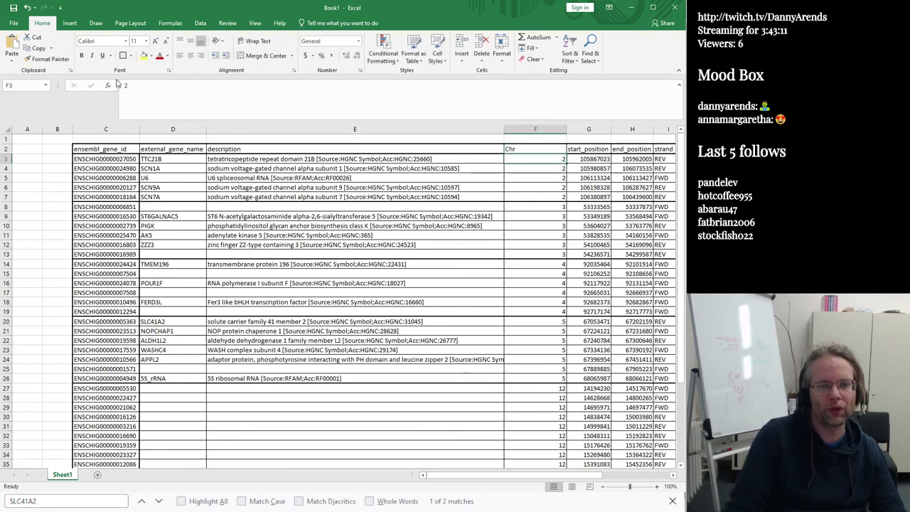
{"action": "double_click", "coordinate": [568, 129]}
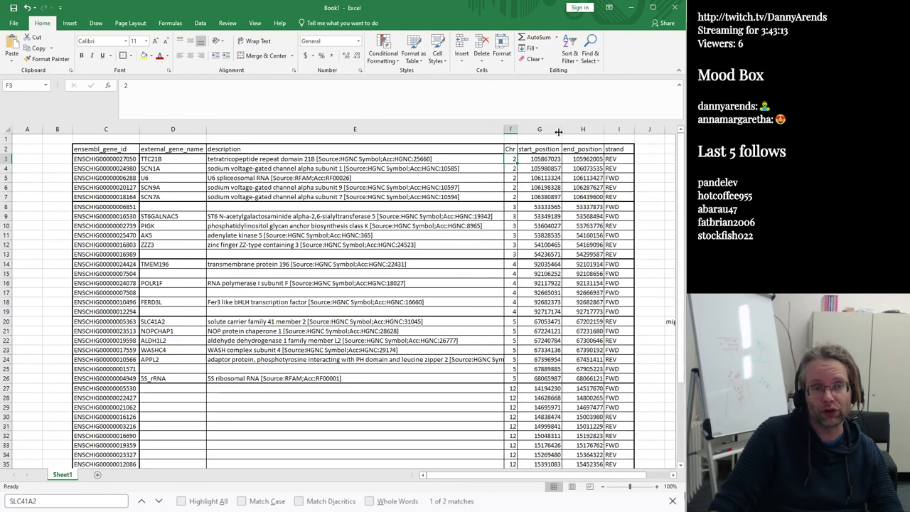
Rename the start_position header to "Start" and the end_position header to "End".
{"action": "left_click", "coordinate": [543, 149]}
{"action": "left_click_drag", "start_coordinate": [186, 86], "coordinate": [120, 85]}
{"action": "type", "text": "Start"}
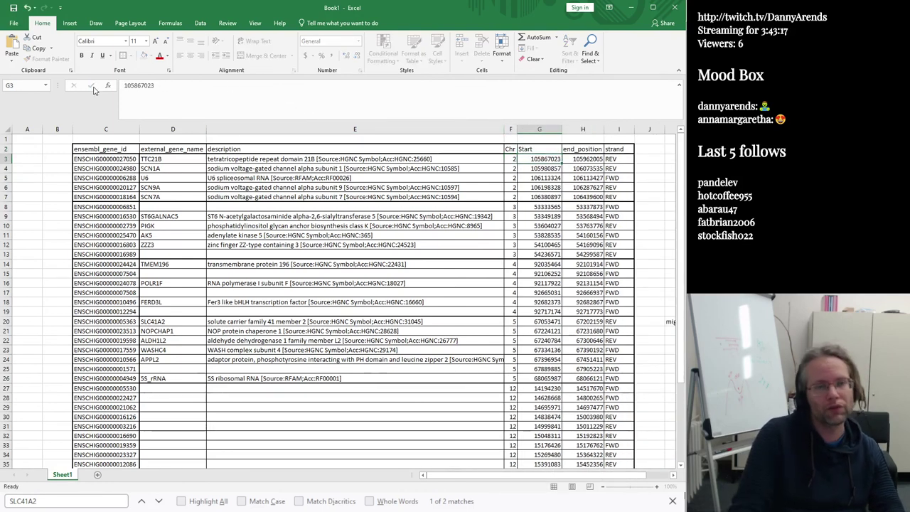
{"action": "key", "text": "Tab"}
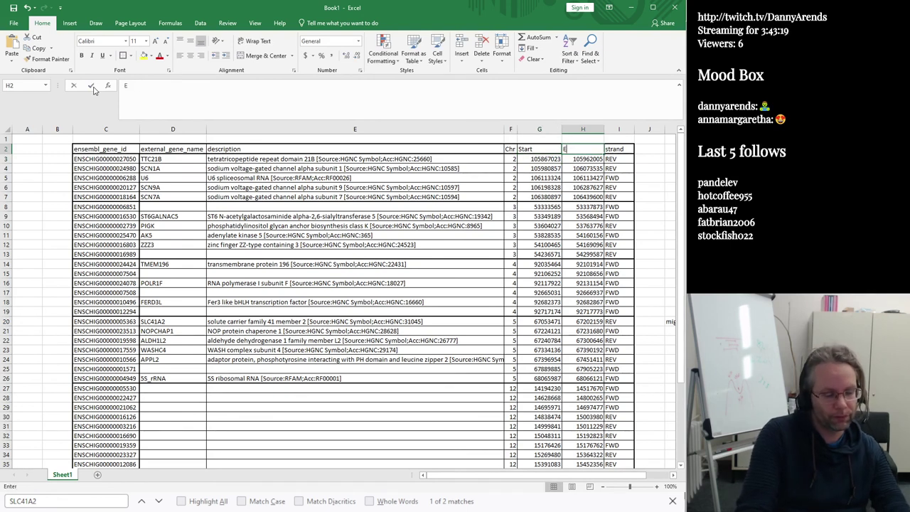
{"action": "type", "text": "End"}
{"action": "key", "text": "Return"}
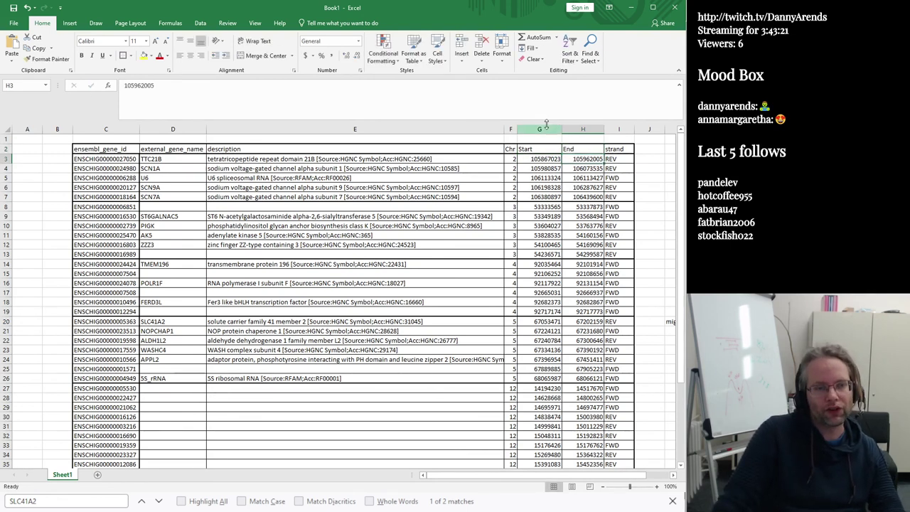
Format the Start and End columns as numbers with thousands separators and no decimals.
{"action": "left_click_drag", "start_coordinate": [541, 129], "coordinate": [589, 129]}
{"action": "left_click", "coordinate": [589, 129], "text": "ctrl"}
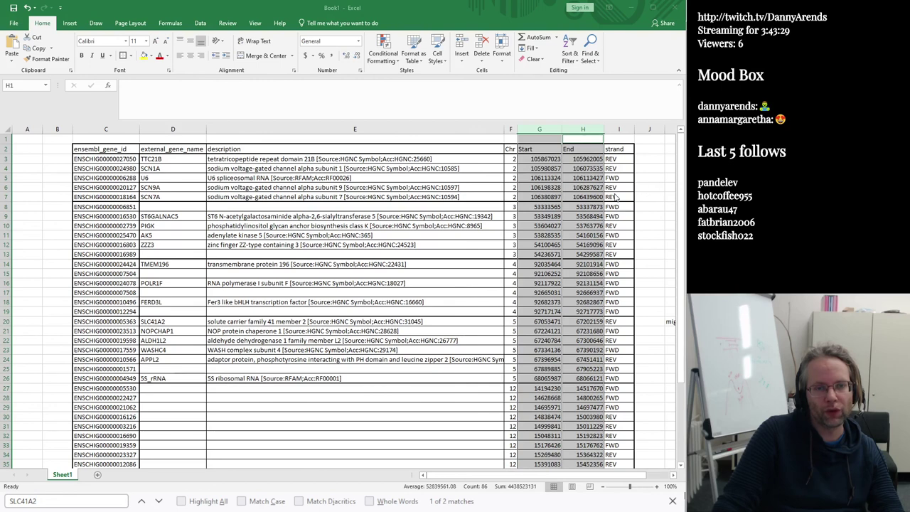
{"action": "key", "text": "ctrl+shift+1"}
{"action": "left_click", "coordinate": [360, 296]}
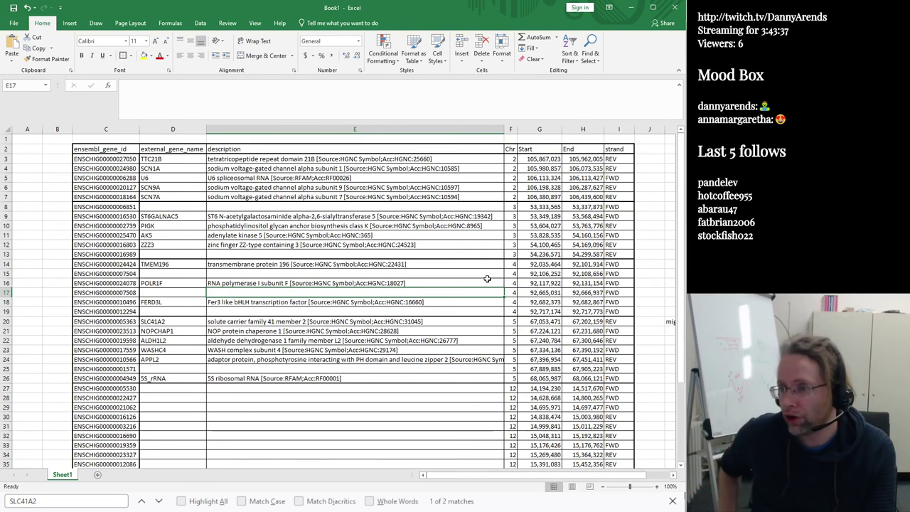
Highlight the SLC41A2 note in K20 with a yellow fill.
{"action": "scroll", "coordinate": [487, 278], "scroll_direction": "up", "scroll_amount": 3}
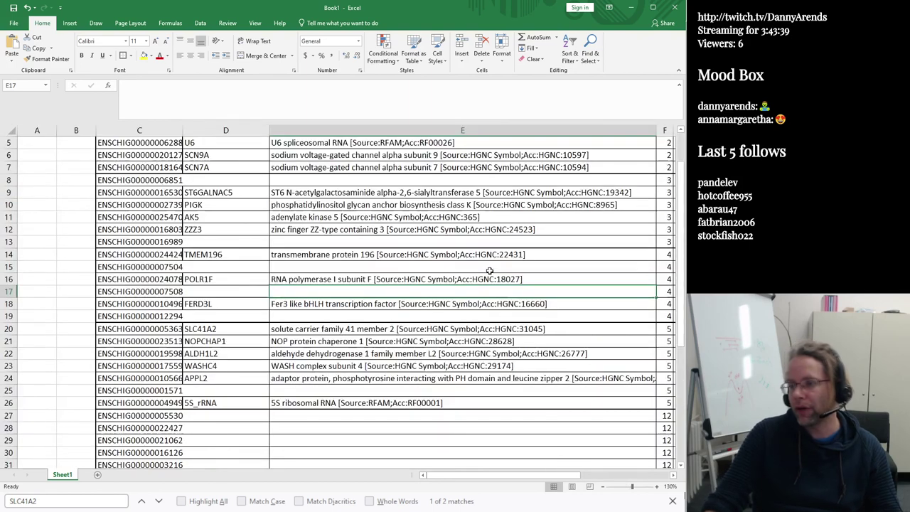
{"action": "scroll", "coordinate": [471, 279], "scroll_direction": "up", "scroll_amount": 2}
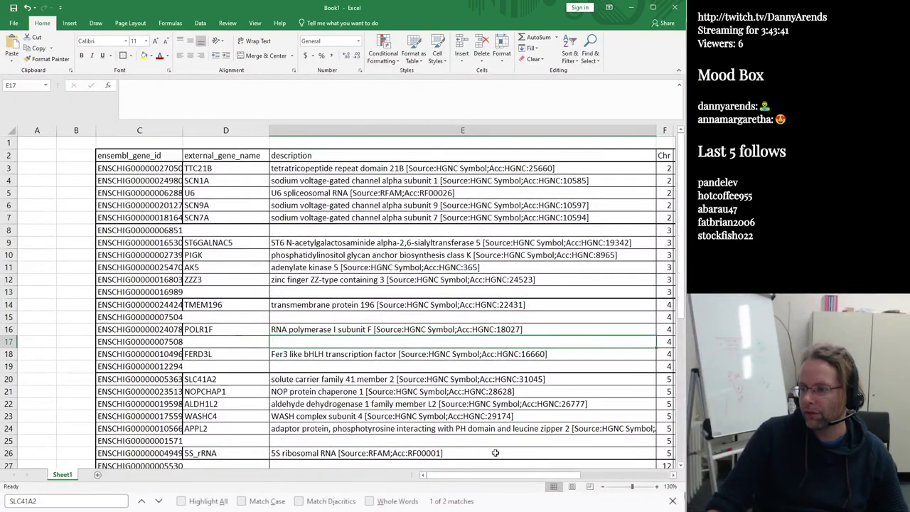
{"action": "left_click_drag", "start_coordinate": [474, 477], "coordinate": [548, 480]}
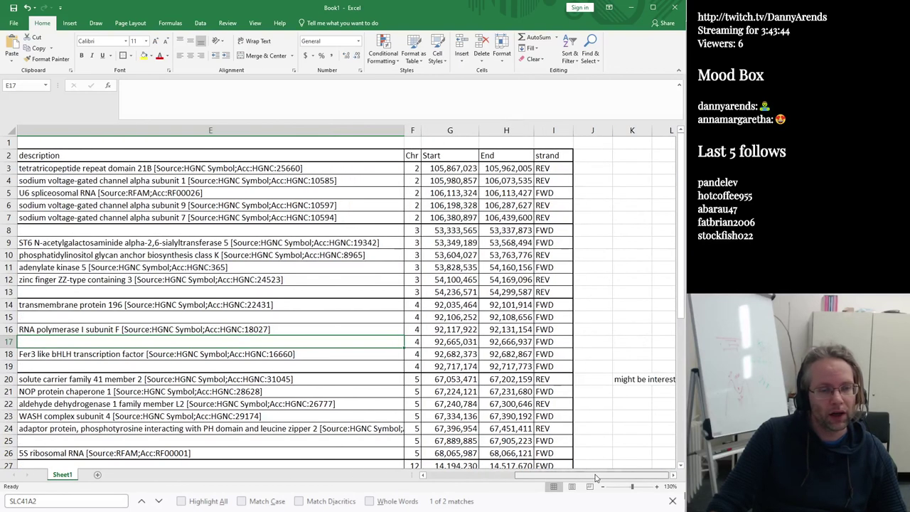
{"action": "left_click", "coordinate": [635, 379]}
{"action": "left_click", "coordinate": [143, 55]}
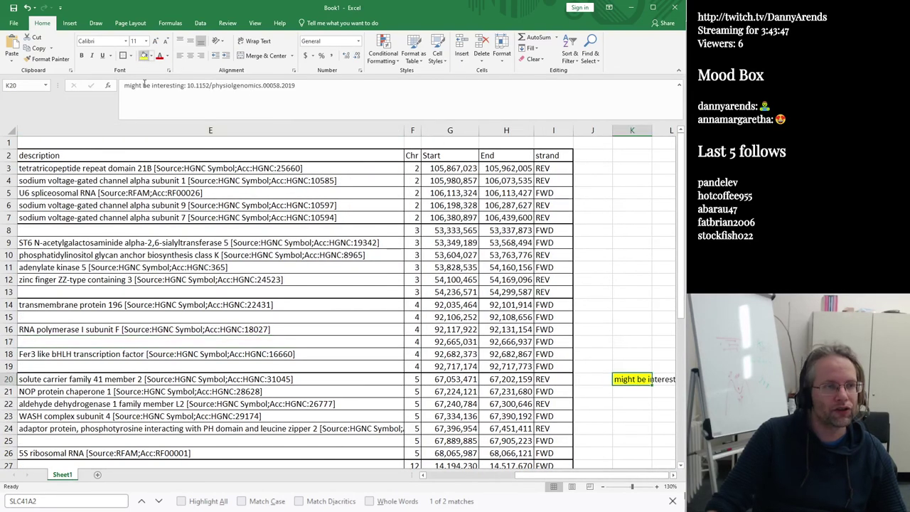
Check the gene rows again and fit the ensembl_gene_id column width to its full IDs.
{"action": "left_click_drag", "start_coordinate": [577, 478], "coordinate": [391, 467]}
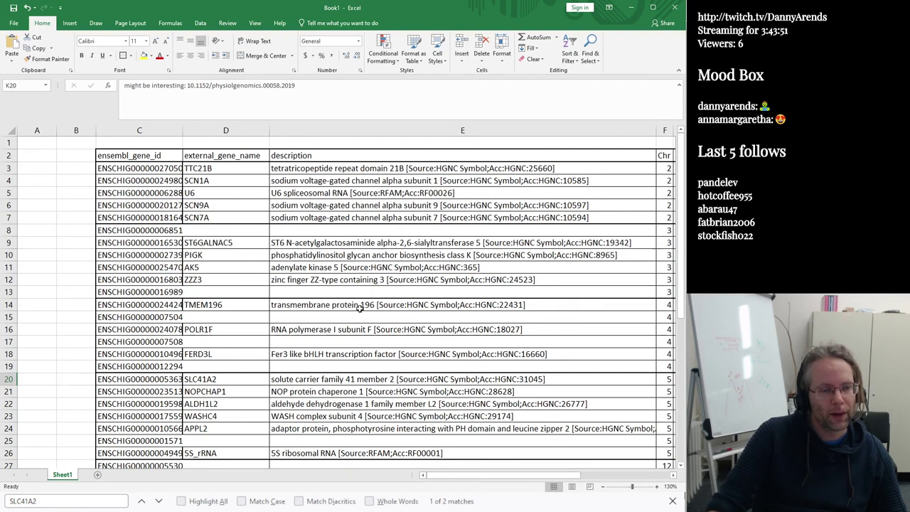
{"action": "scroll", "coordinate": [360, 307], "scroll_direction": "down", "scroll_amount": 2}
{"action": "left_click", "coordinate": [388, 330]}
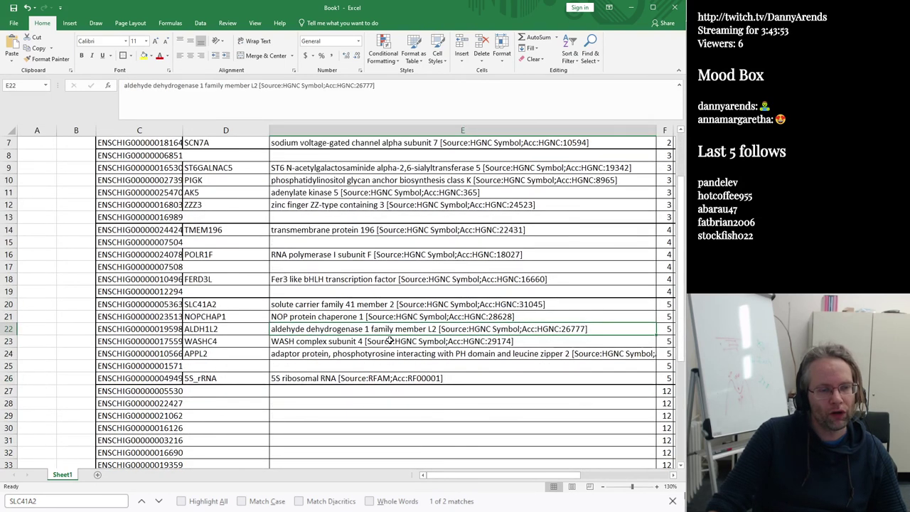
{"action": "scroll", "coordinate": [419, 334], "scroll_direction": "down", "scroll_amount": 6}
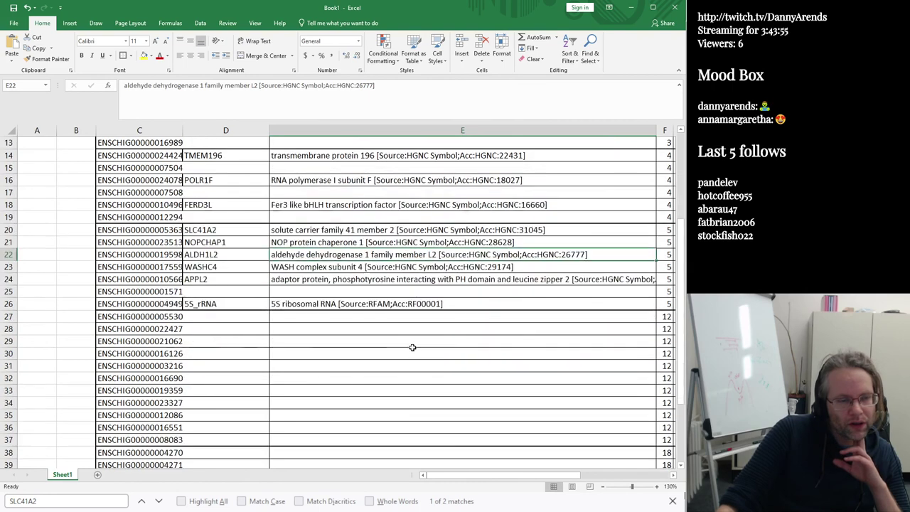
{"action": "scroll", "coordinate": [409, 340], "scroll_direction": "up", "scroll_amount": 5}
{"action": "scroll", "coordinate": [406, 340], "scroll_direction": "up", "scroll_amount": 3}
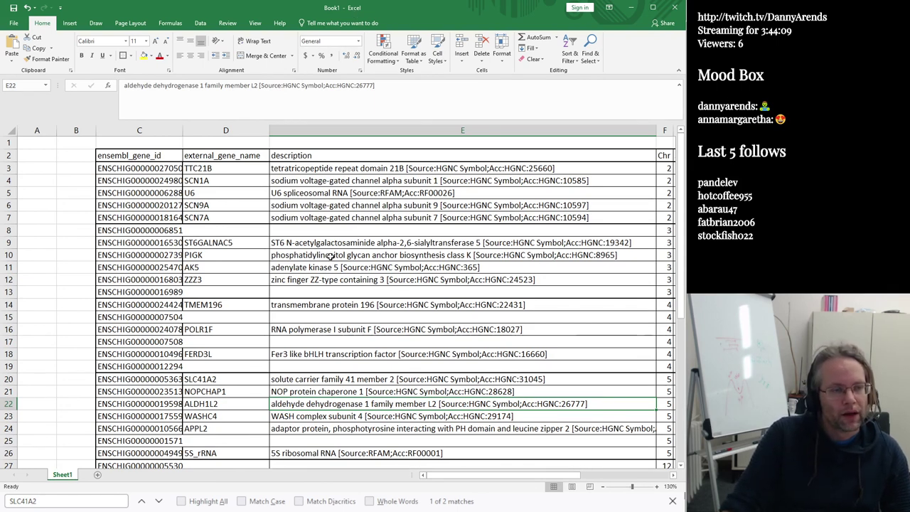
{"action": "double_click", "coordinate": [183, 131]}
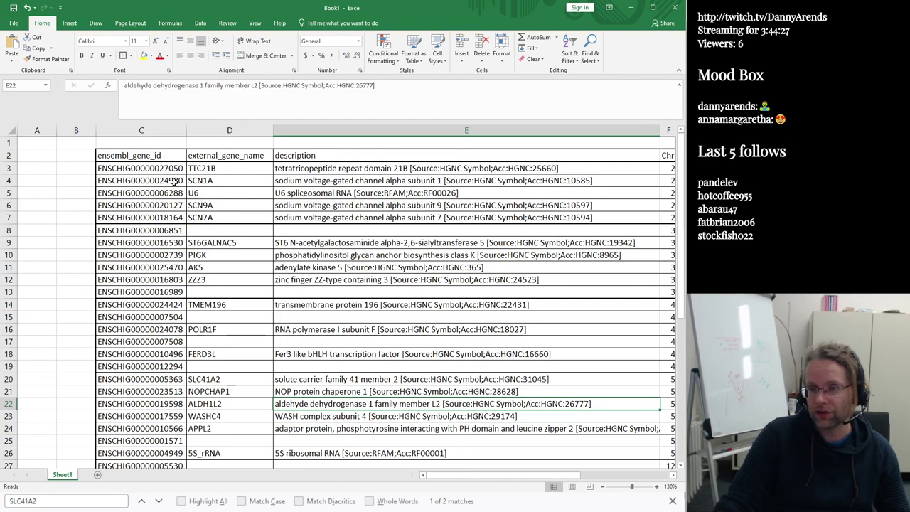
{"action": "left_click", "coordinate": [225, 155]}
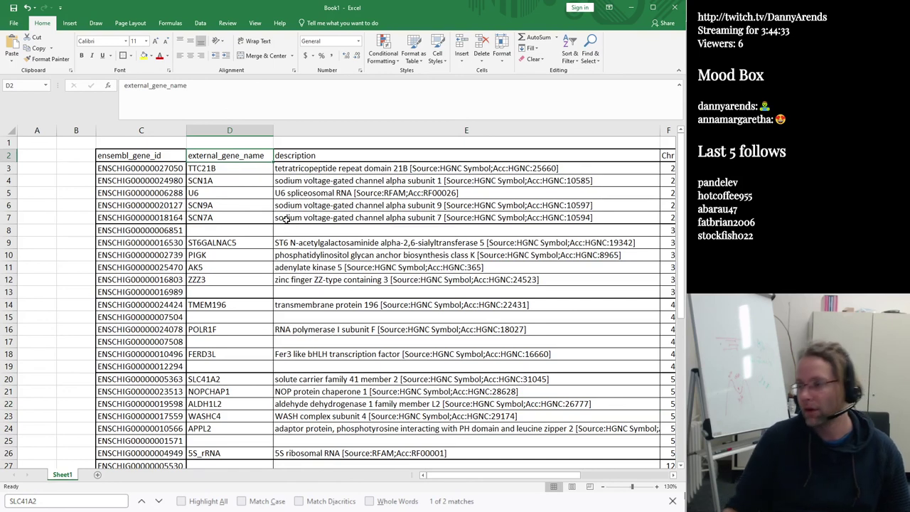